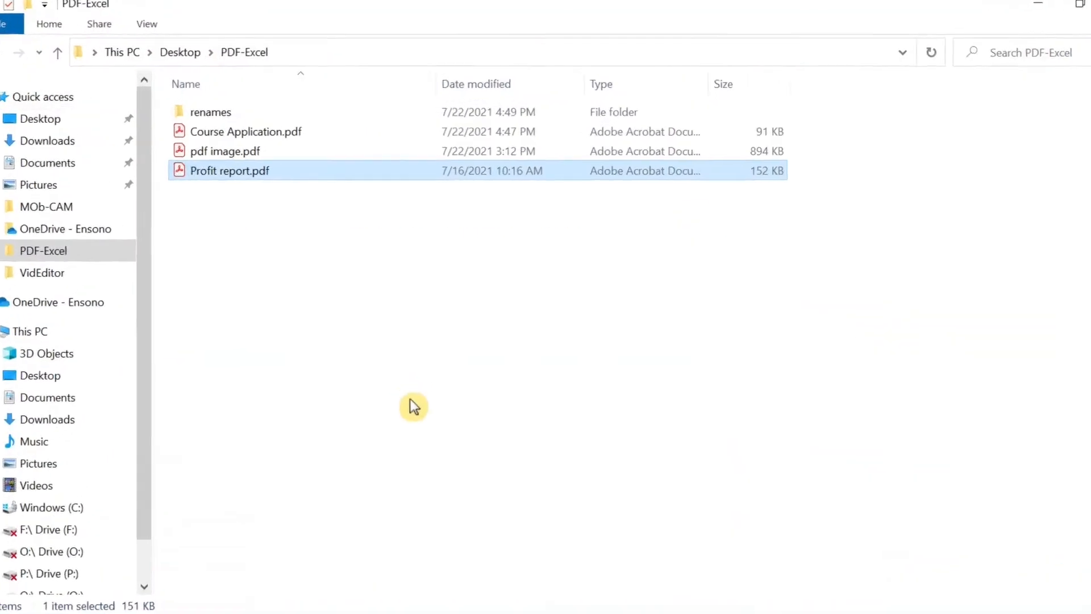
Step: Open Profit report.pdf from the PDF-Excel folder with Word and accept its conversion to an editable document
{"action": "right_click", "coordinate": [213, 168]}
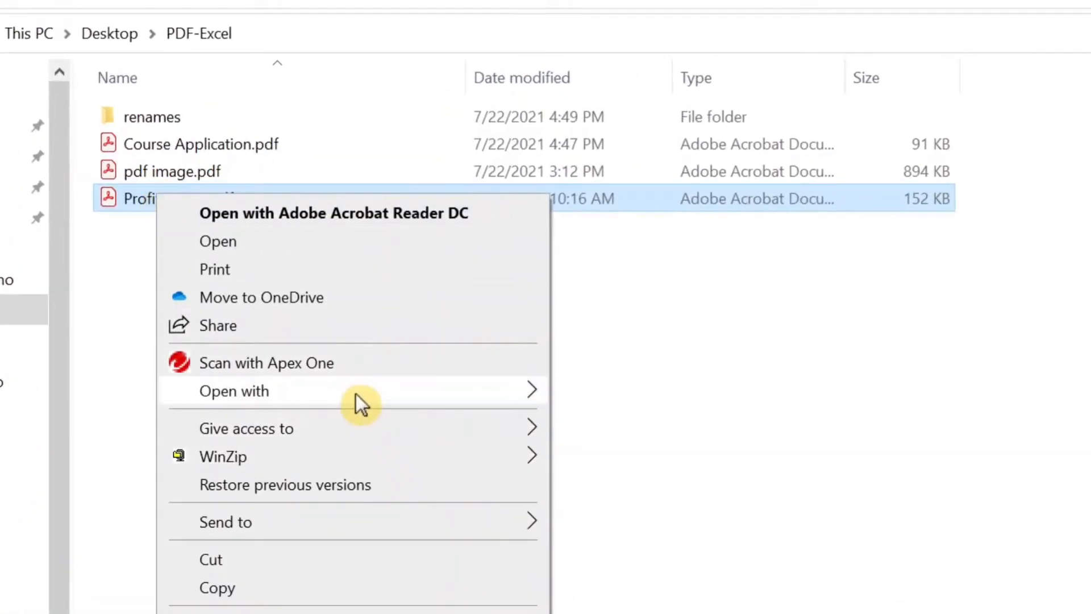
{"action": "mouse_move", "coordinate": [357, 393]}
{"action": "left_click", "coordinate": [641, 572]}
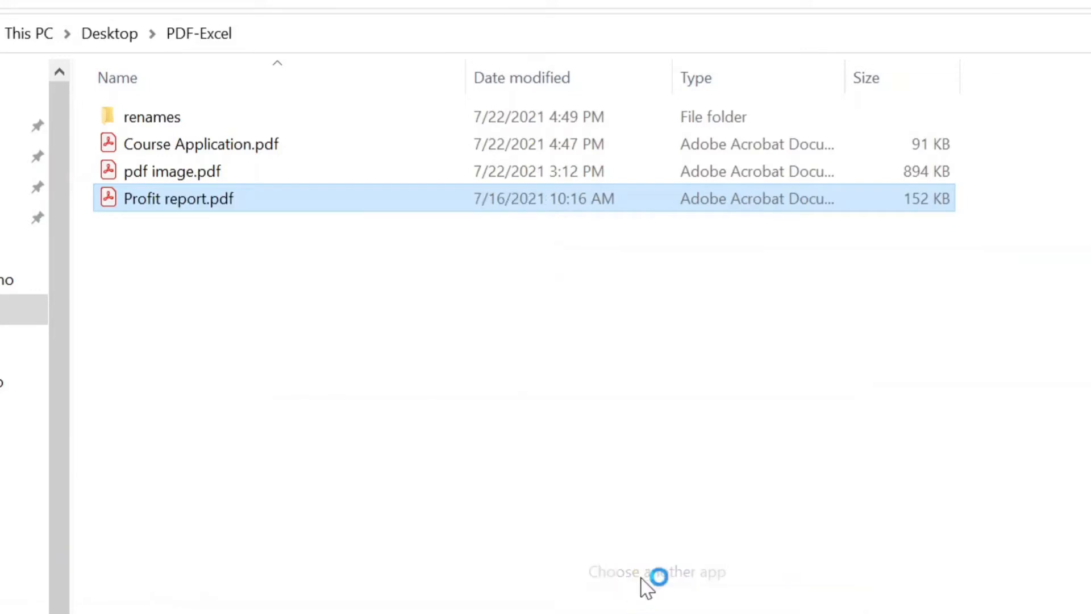
{"action": "scroll", "coordinate": [641, 576], "scroll_direction": "down", "scroll_amount": 3}
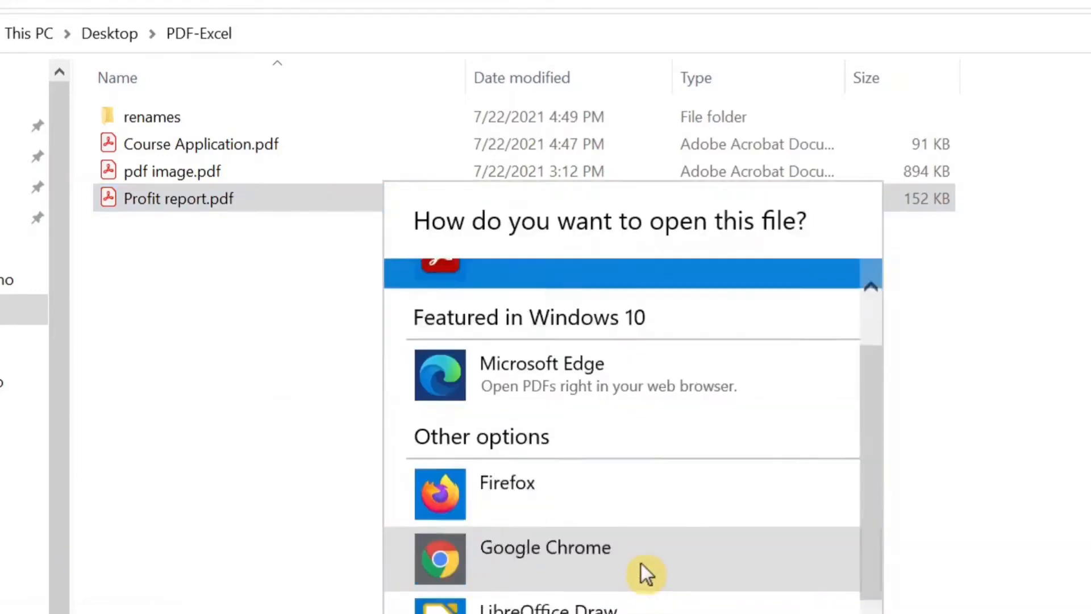
{"action": "left_click", "coordinate": [440, 384]}
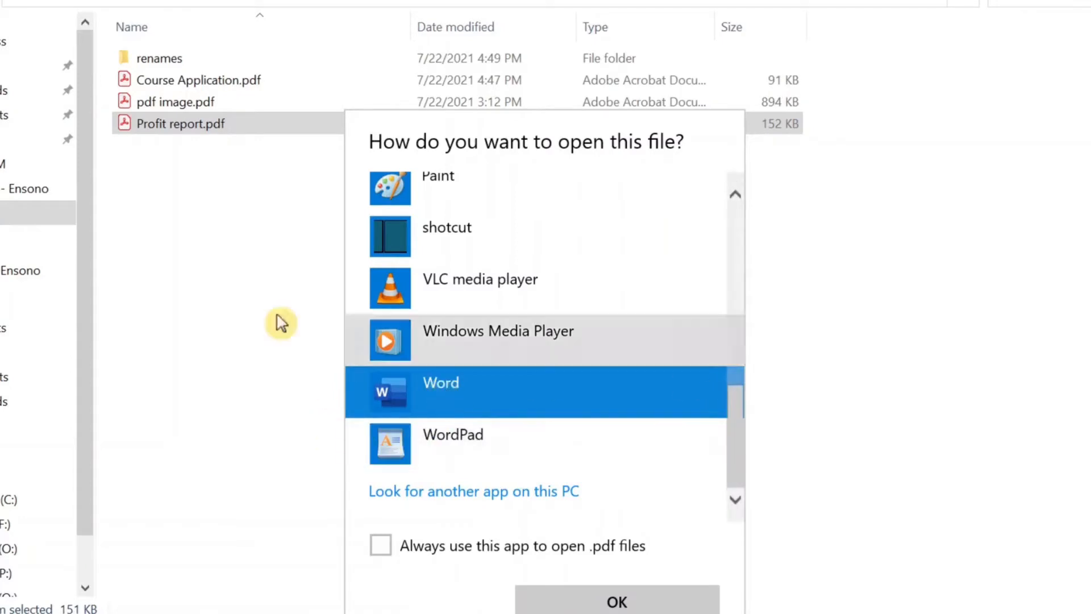
{"action": "left_click", "coordinate": [540, 598]}
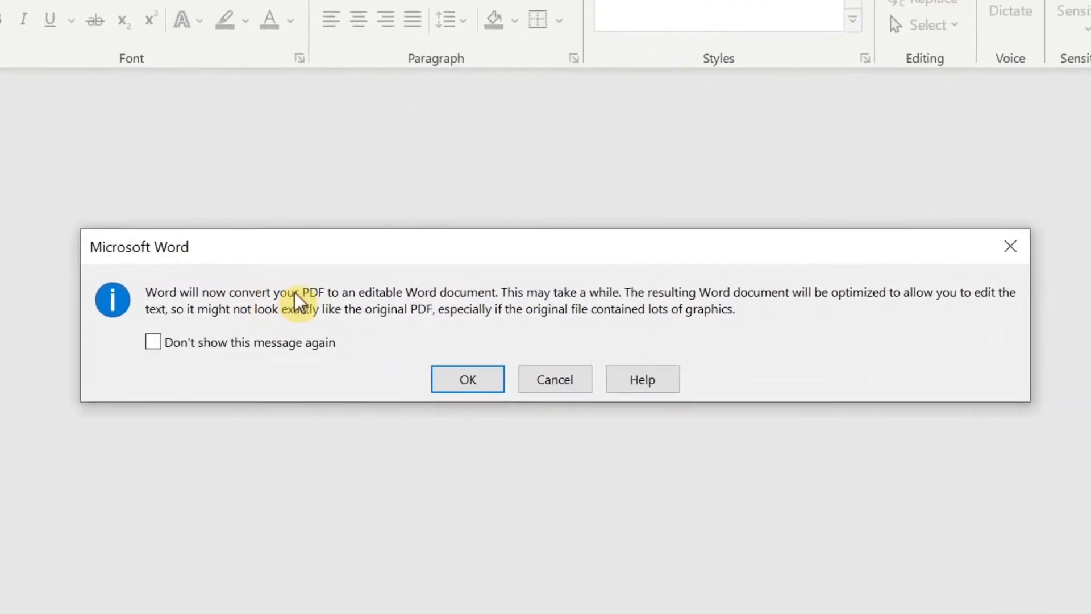
{"action": "left_click", "coordinate": [469, 380]}
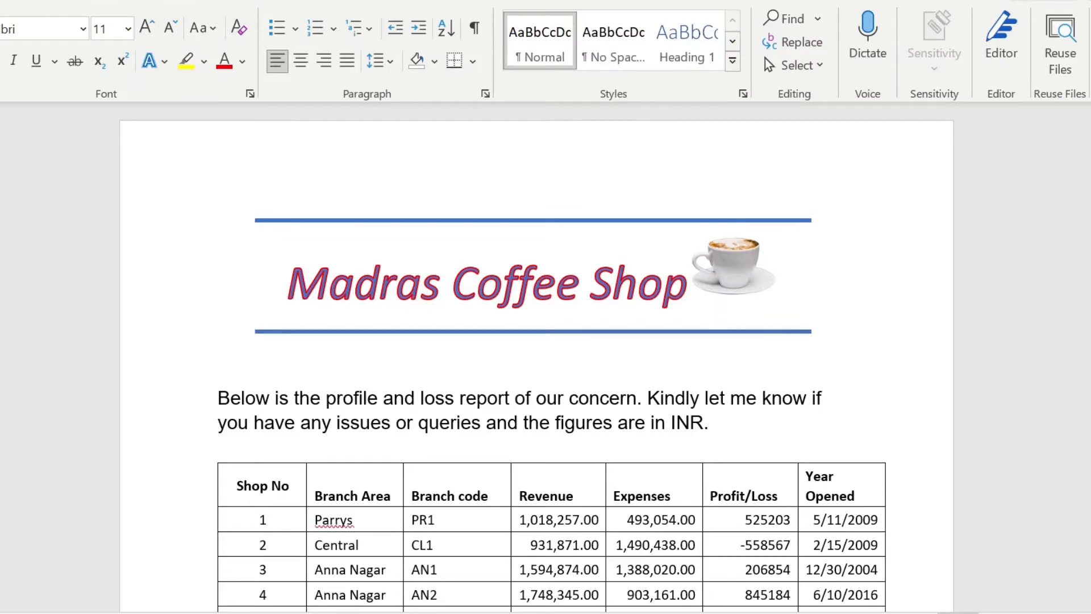
{"action": "scroll", "coordinate": [545, 353], "scroll_direction": "down", "scroll_amount": 10}
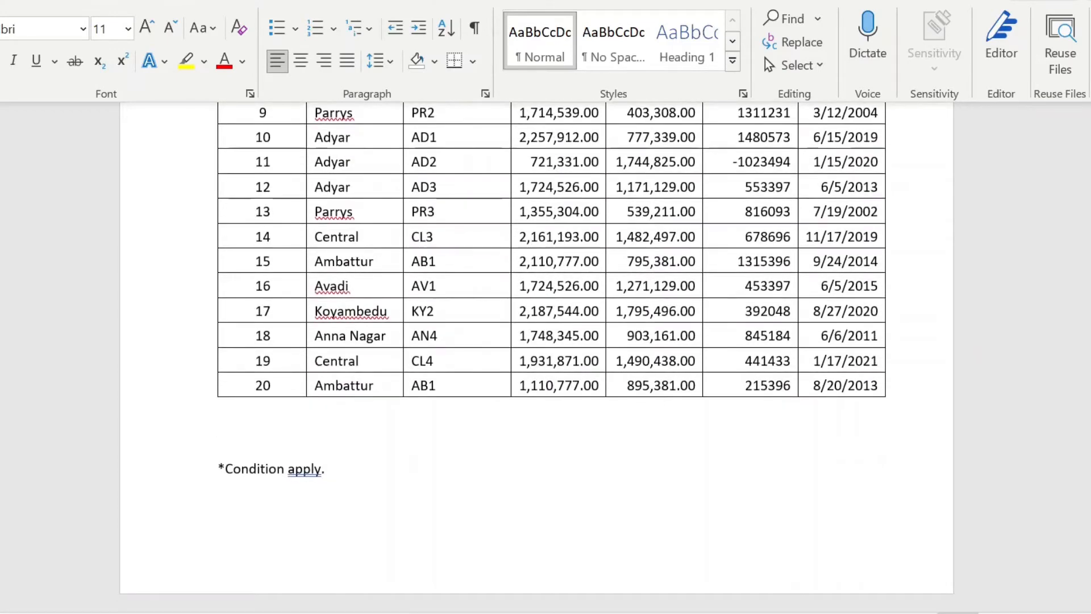
{"action": "scroll", "coordinate": [546, 352], "scroll_direction": "up", "scroll_amount": 10}
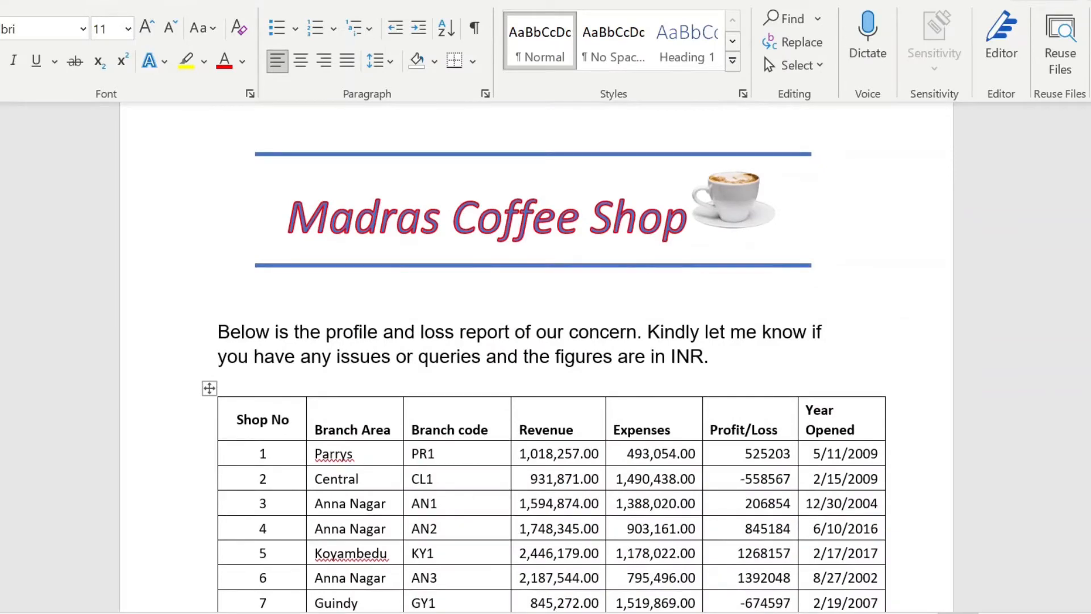
{"action": "left_click", "coordinate": [555, 356]}
{"action": "type", "text": "ddsd"}
{"action": "key", "text": "BackSpace"}
{"action": "key", "text": "BackSpace"}
{"action": "key", "text": "BackSpace"}
{"action": "key", "text": "BackSpace"}
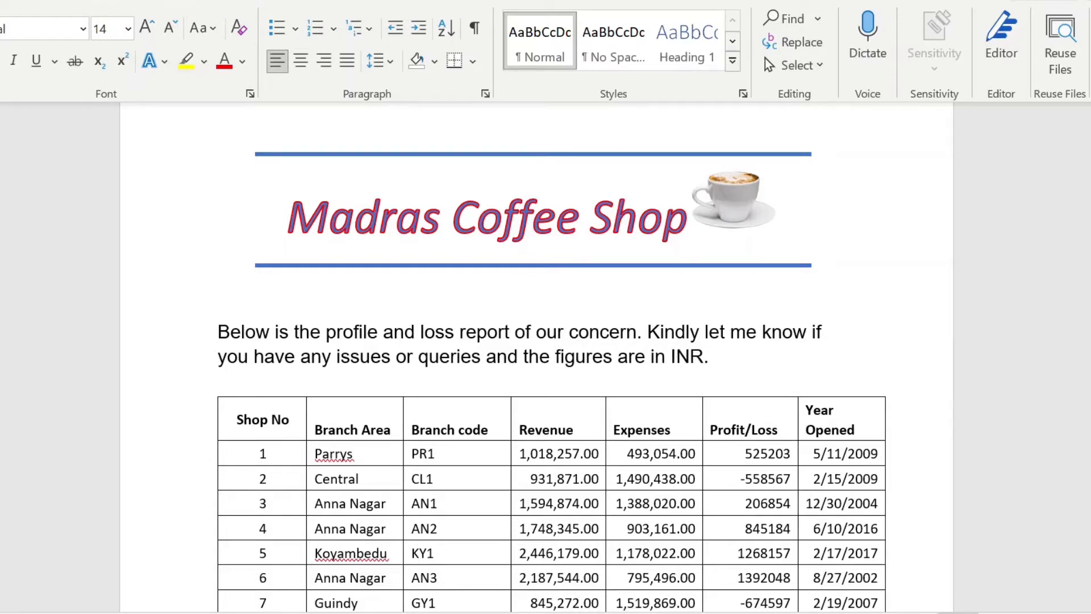
Step: Change "INR" to "INRs" at the end of the introductory paragraph above the table
{"action": "left_click", "coordinate": [704, 357]}
{"action": "type", "text": "s"}
Step: Save the edited report in PDF format under the file name Profit report-updated.pdf
{"action": "key", "text": "F12"}
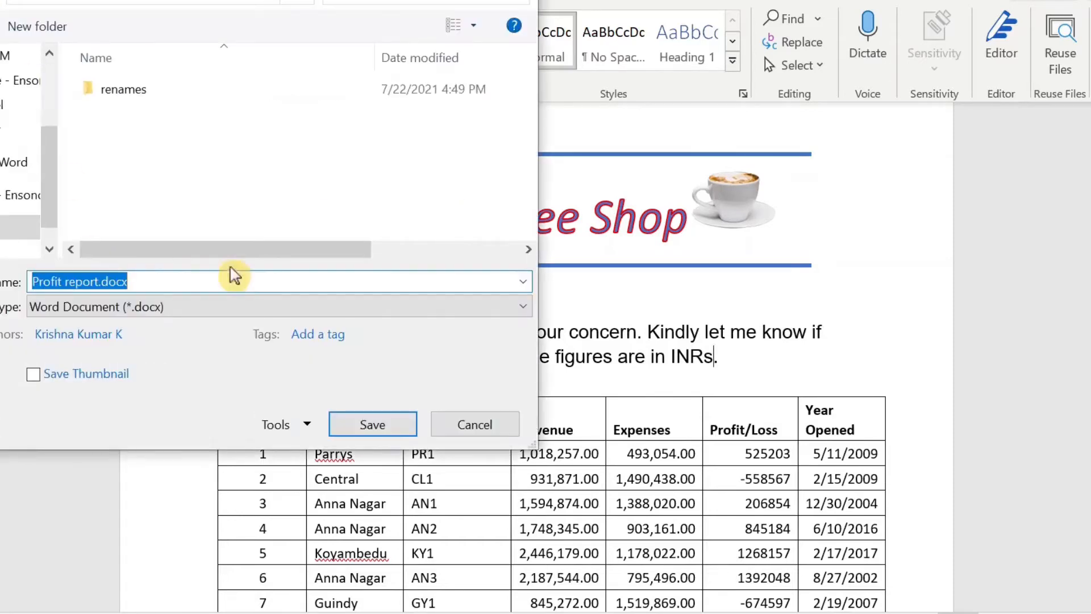
{"action": "left_click", "coordinate": [197, 307]}
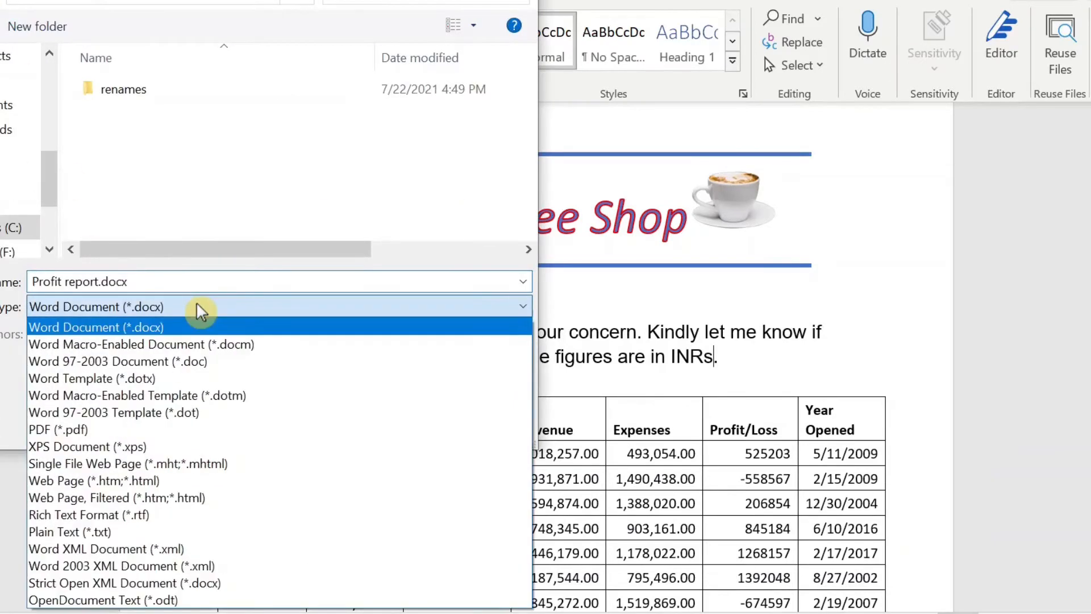
{"action": "left_click", "coordinate": [94, 430]}
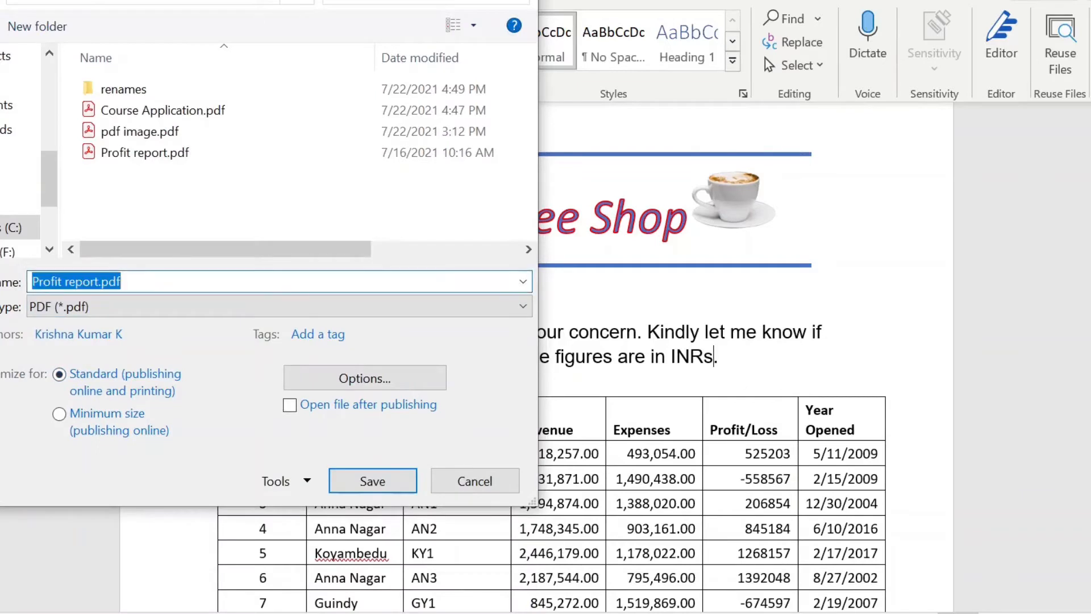
{"action": "left_click", "coordinate": [98, 281]}
{"action": "type", "text": "-updated"}
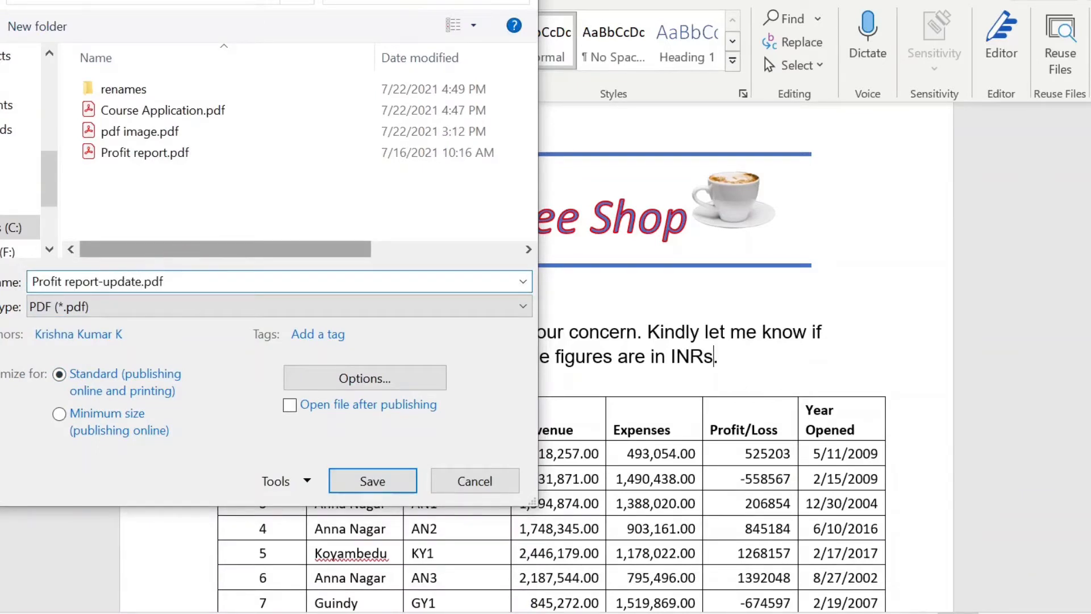
{"action": "left_click", "coordinate": [365, 483]}
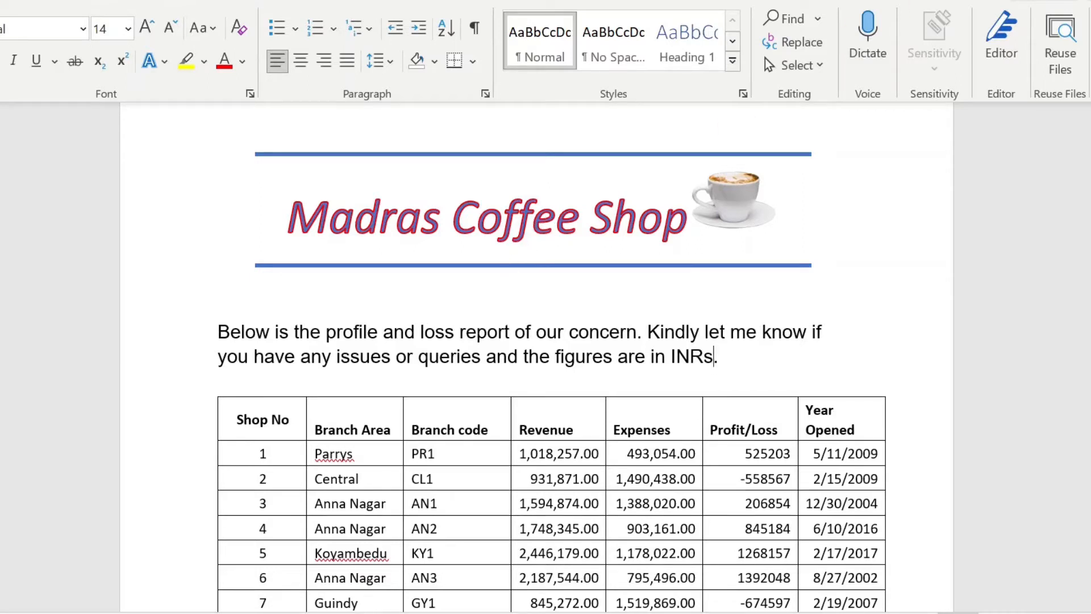
Step: Close the report without saving changes to Profit report.pdf and refresh the PDF-Excel folder
{"action": "key", "text": "alt+F4"}
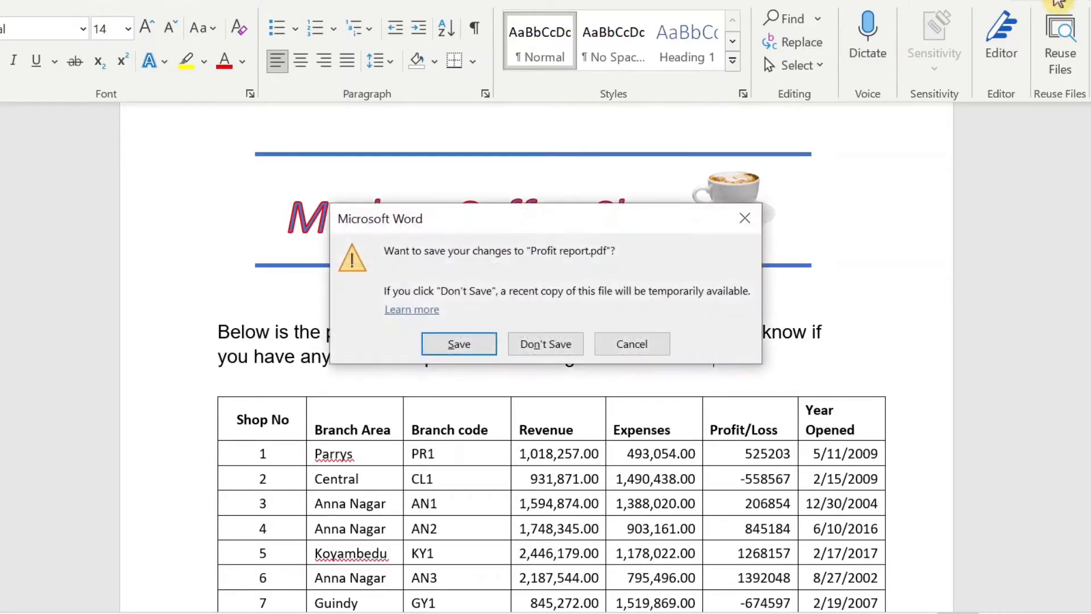
{"action": "left_click", "coordinate": [557, 343]}
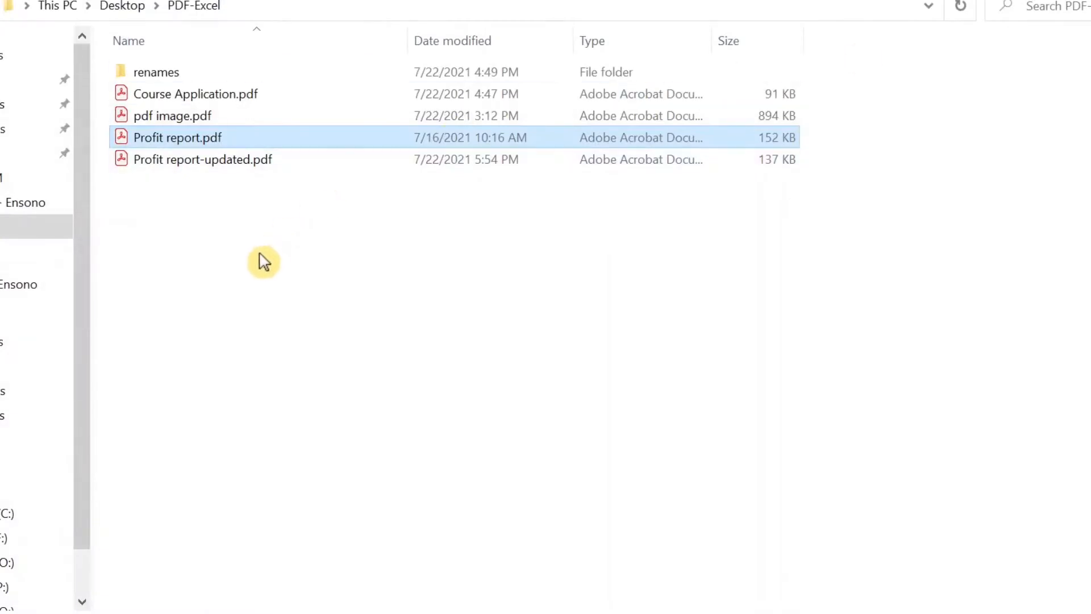
{"action": "left_click", "coordinate": [242, 263]}
{"action": "right_click", "coordinate": [242, 263]}
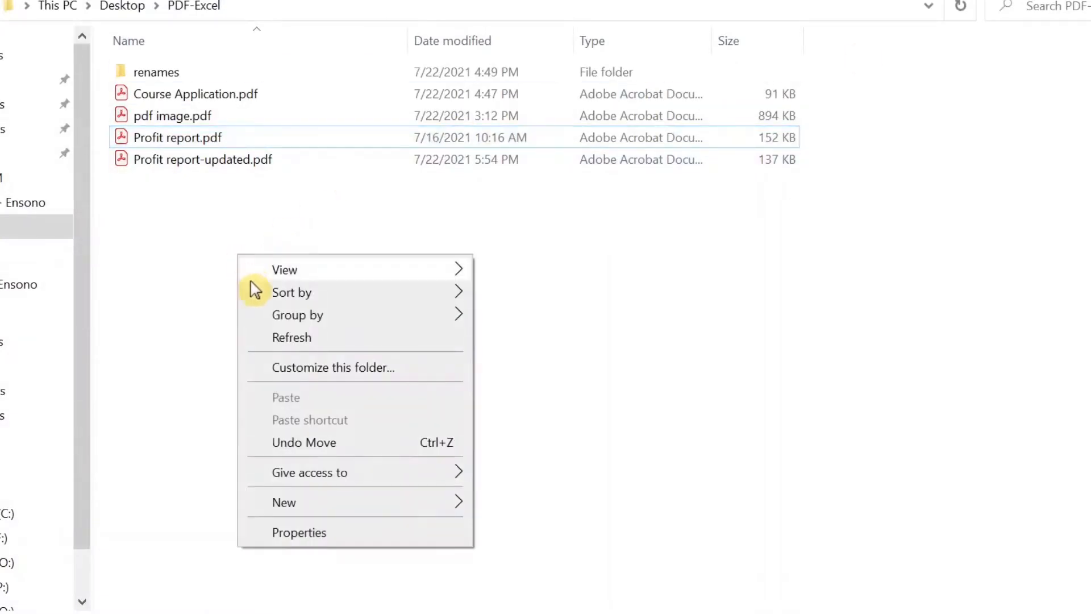
{"action": "left_click", "coordinate": [285, 346]}
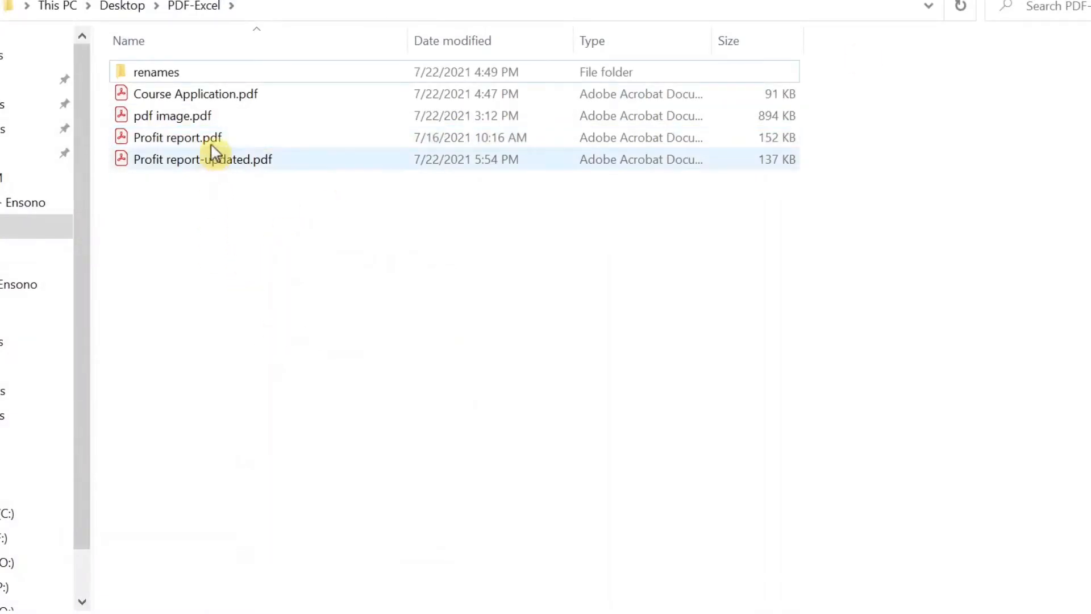
Step: Open Course Application.pdf in Acrobat Reader and look through the application form's fields
{"action": "double_click", "coordinate": [199, 96]}
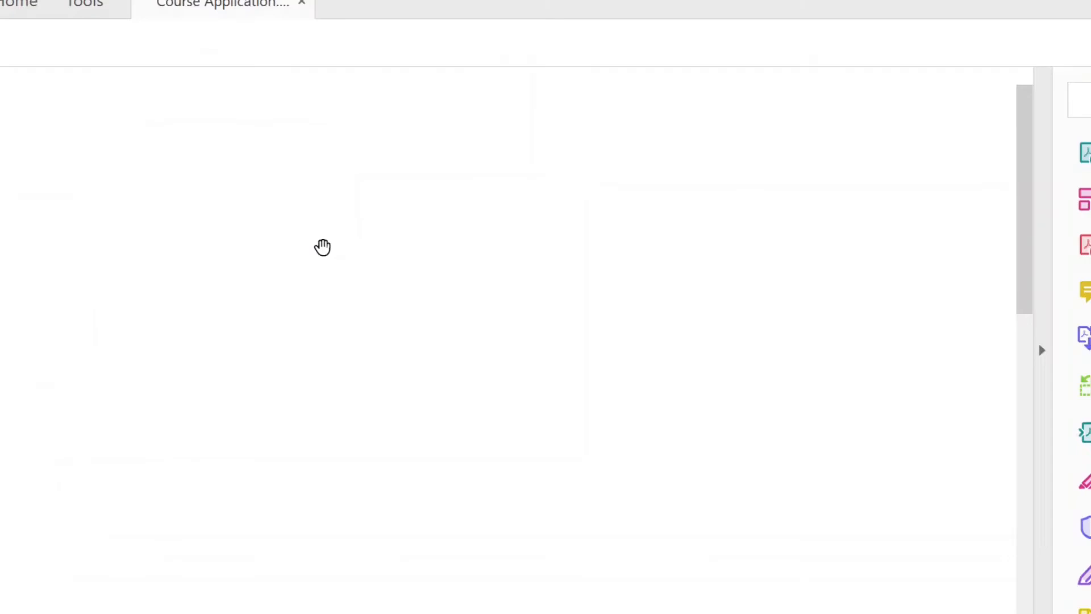
{"action": "scroll", "coordinate": [872, 312], "scroll_direction": "down", "scroll_amount": 7}
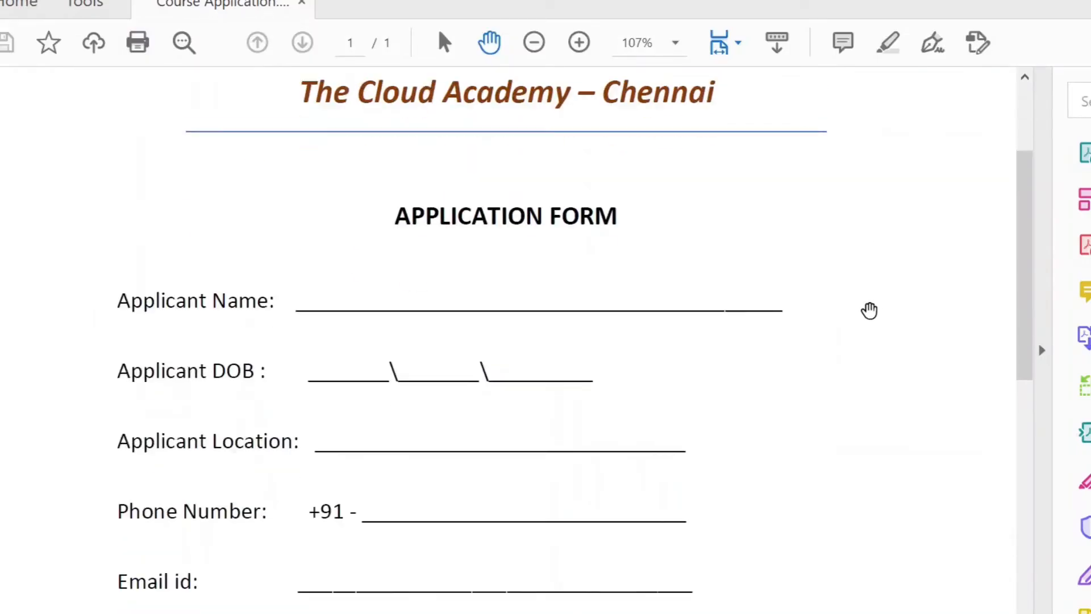
{"action": "scroll", "coordinate": [869, 310], "scroll_direction": "up", "scroll_amount": 6}
{"action": "scroll", "coordinate": [869, 310], "scroll_direction": "up", "scroll_amount": 1}
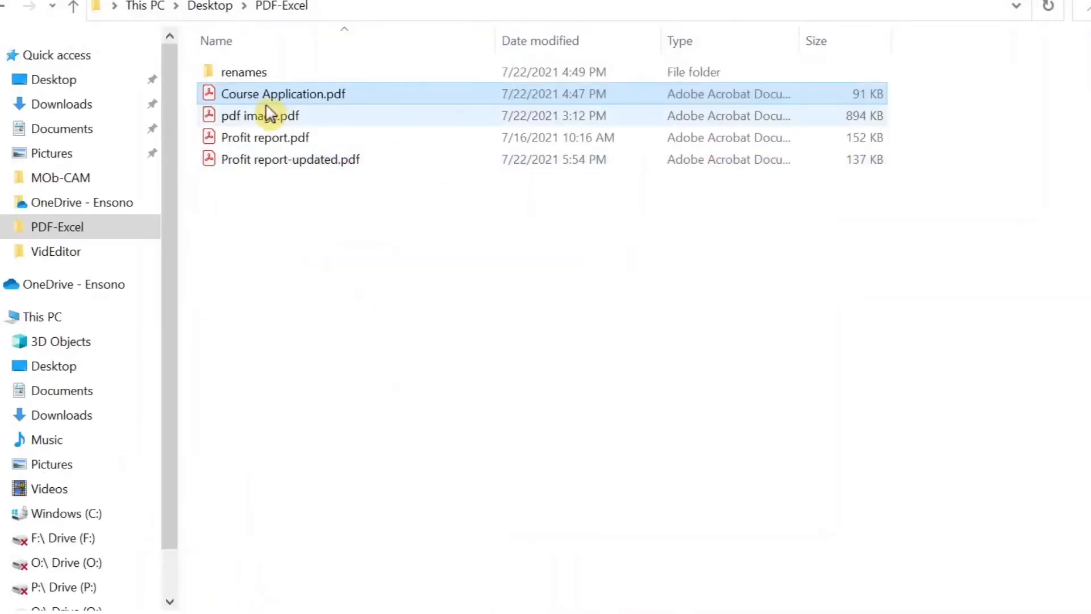
Step: Open Course Application.pdf with Word and accept its conversion to an editable document
{"action": "right_click", "coordinate": [275, 101]}
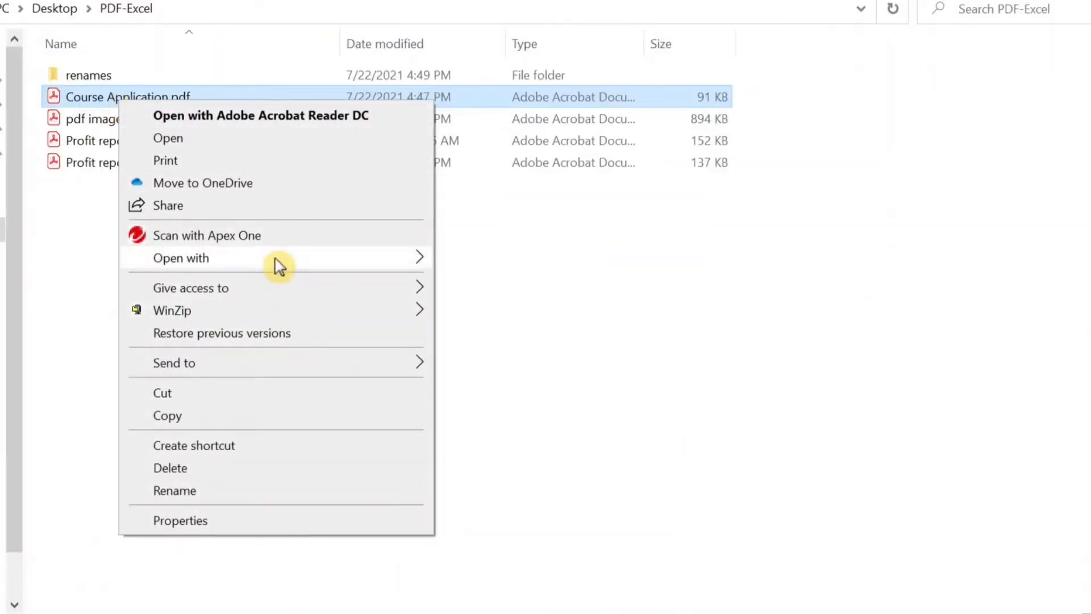
{"action": "mouse_move", "coordinate": [433, 263]}
{"action": "left_click", "coordinate": [558, 405]}
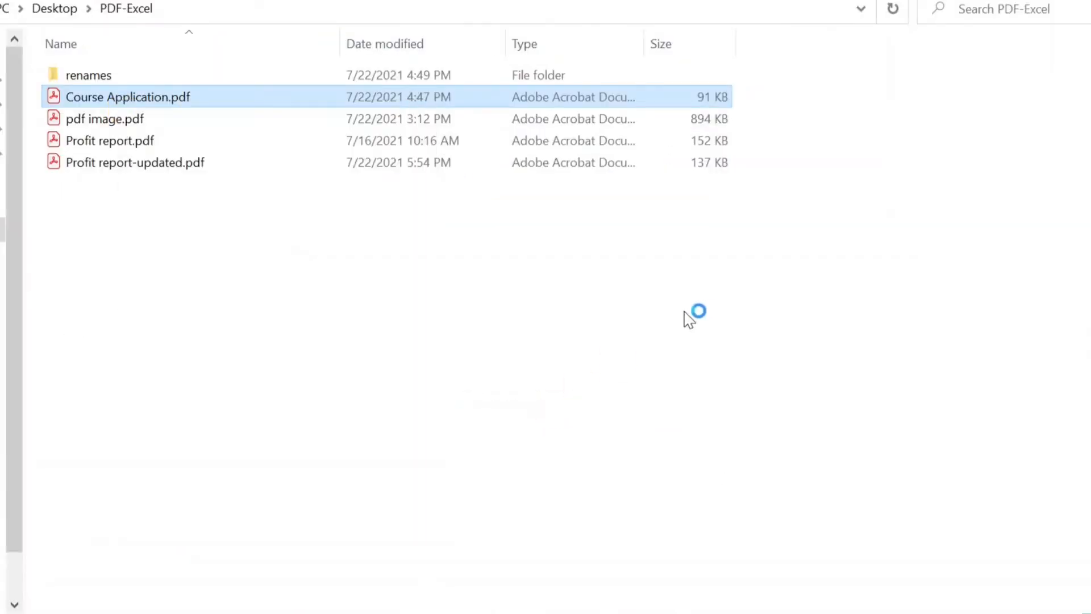
{"action": "scroll", "coordinate": [398, 431], "scroll_direction": "down", "scroll_amount": 5}
{"action": "left_click", "coordinate": [398, 432]}
{"action": "left_click", "coordinate": [545, 585]}
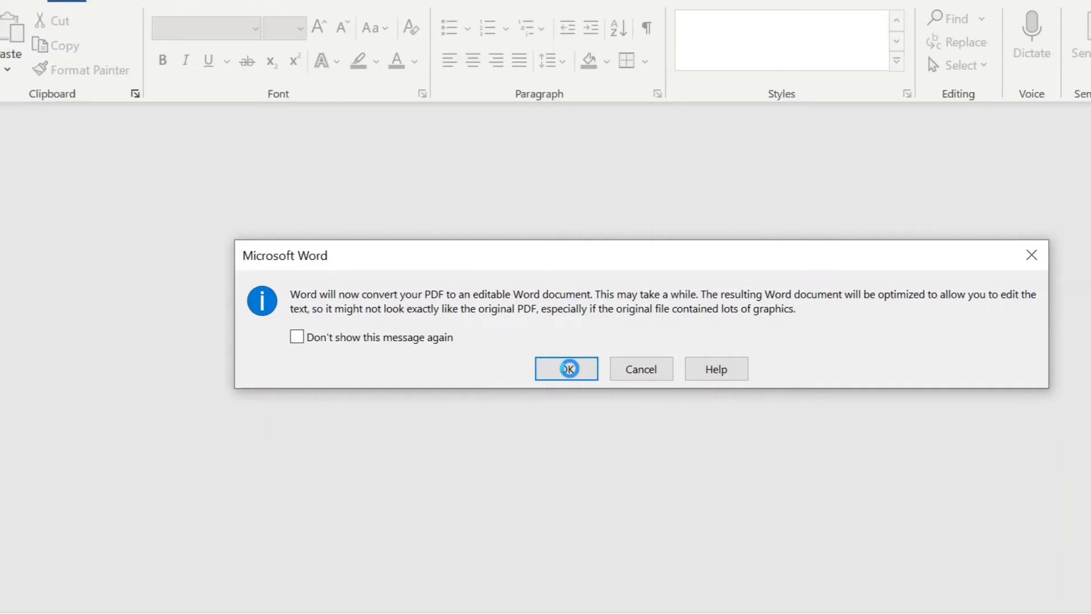
{"action": "left_click", "coordinate": [569, 369]}
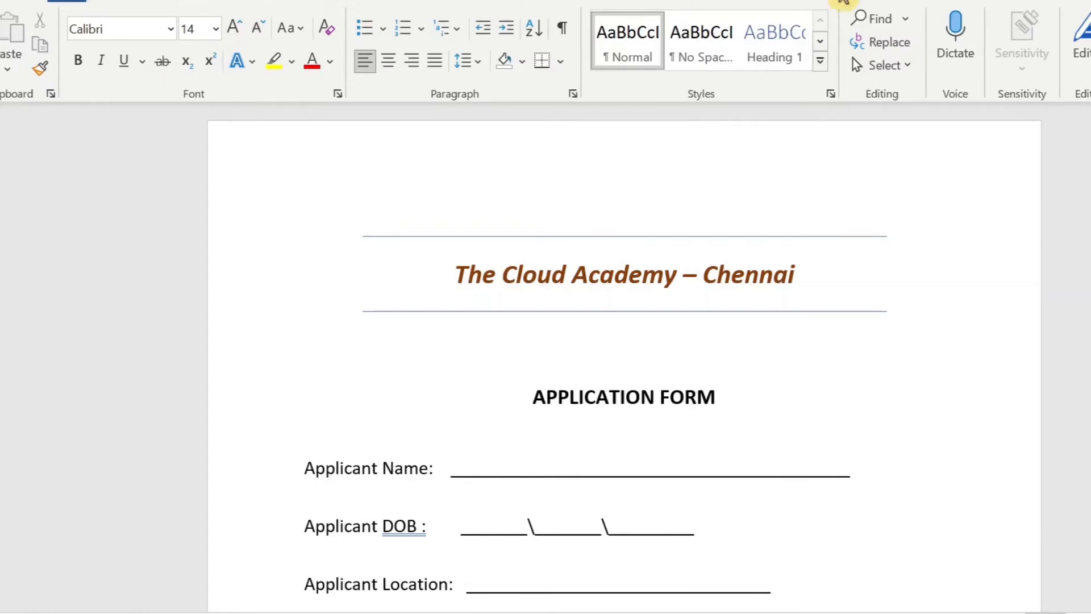
Step: Enter the applicant's name on the Applicant Name line, remove surplus underscores after it, and make the name bold
{"action": "scroll", "coordinate": [623, 353], "scroll_direction": "down", "scroll_amount": 10}
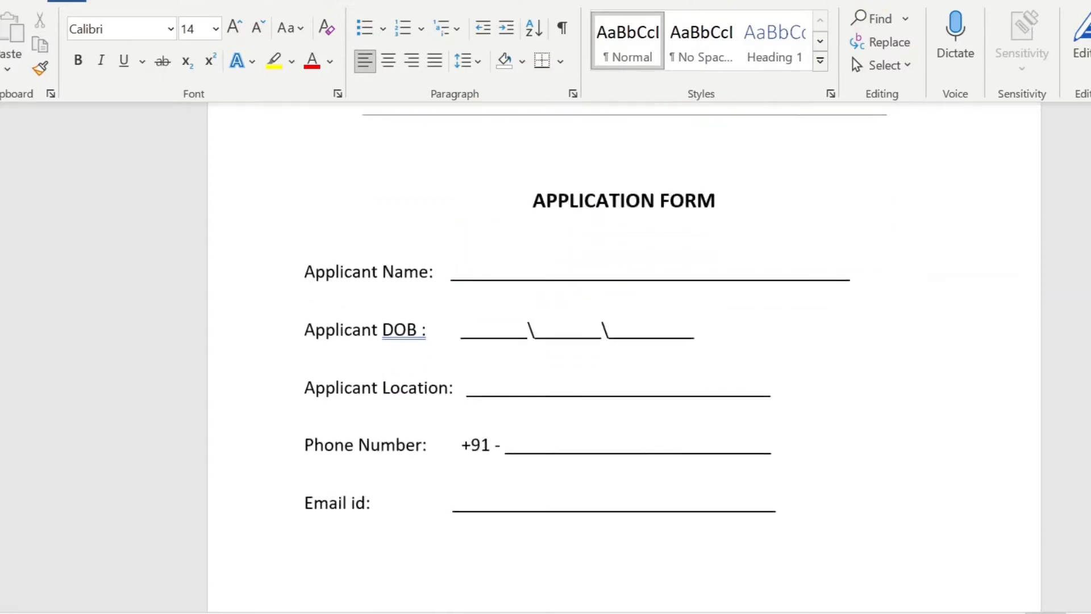
{"action": "scroll", "coordinate": [624, 353], "scroll_direction": "up", "scroll_amount": 10}
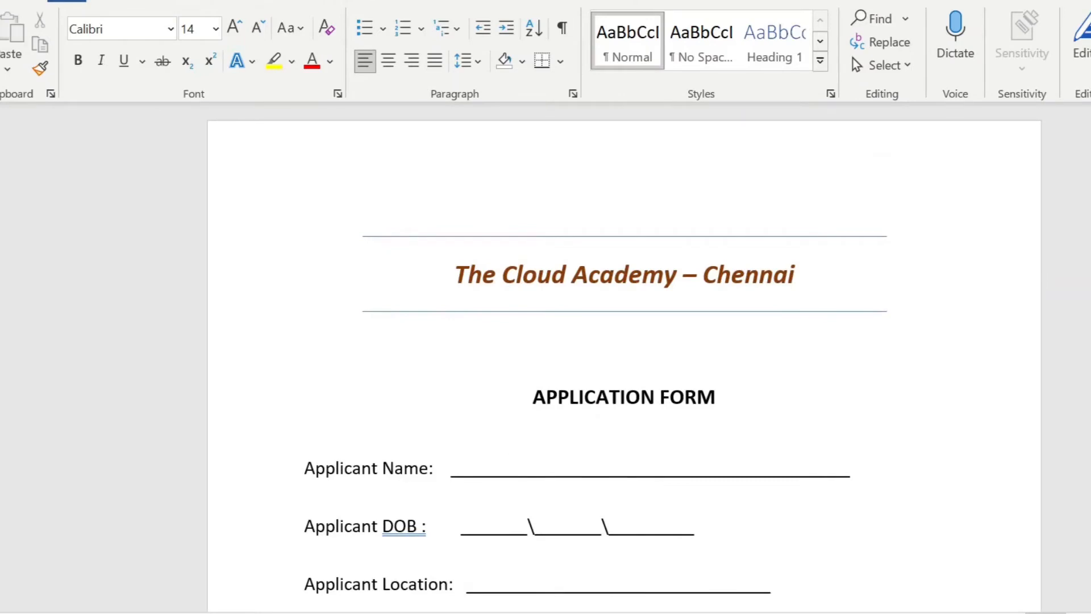
{"action": "type", "text": "Tharun"}
{"action": "key", "text": "BackSpace"}
{"action": "type", "text": "kk"}
{"action": "key", "text": "Delete"}
{"action": "key", "text": "Delete"}
{"action": "key", "text": "Delete"}
{"action": "key", "text": "Delete"}
{"action": "key", "text": "Delete"}
{"action": "key", "text": "Delete"}
{"action": "key", "text": "Delete"}
{"action": "key", "text": "Delete"}
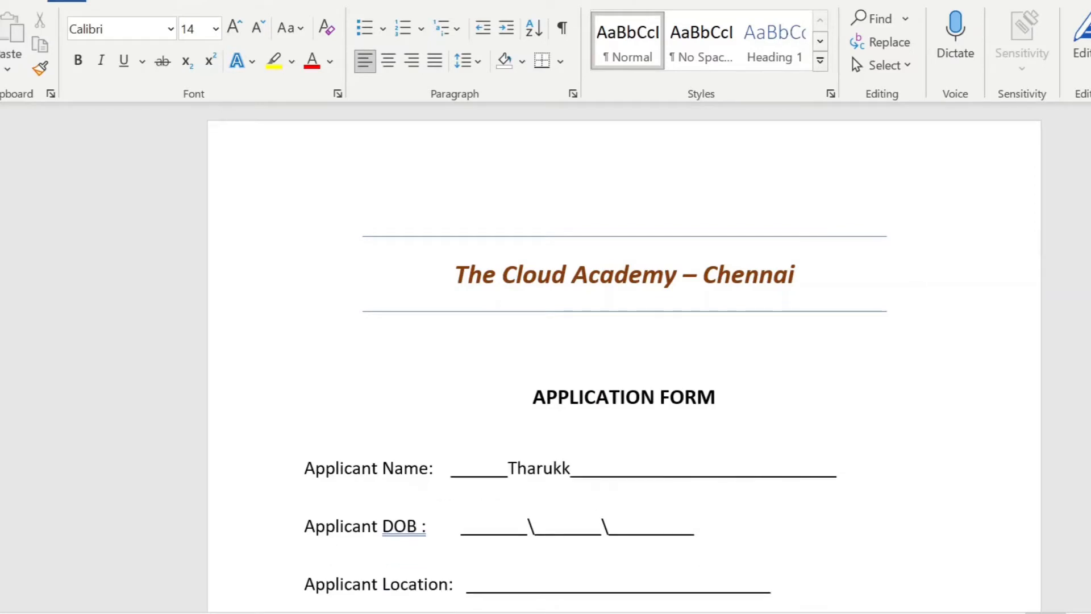
{"action": "left_click_drag", "start_coordinate": [507, 467], "coordinate": [570, 468]}
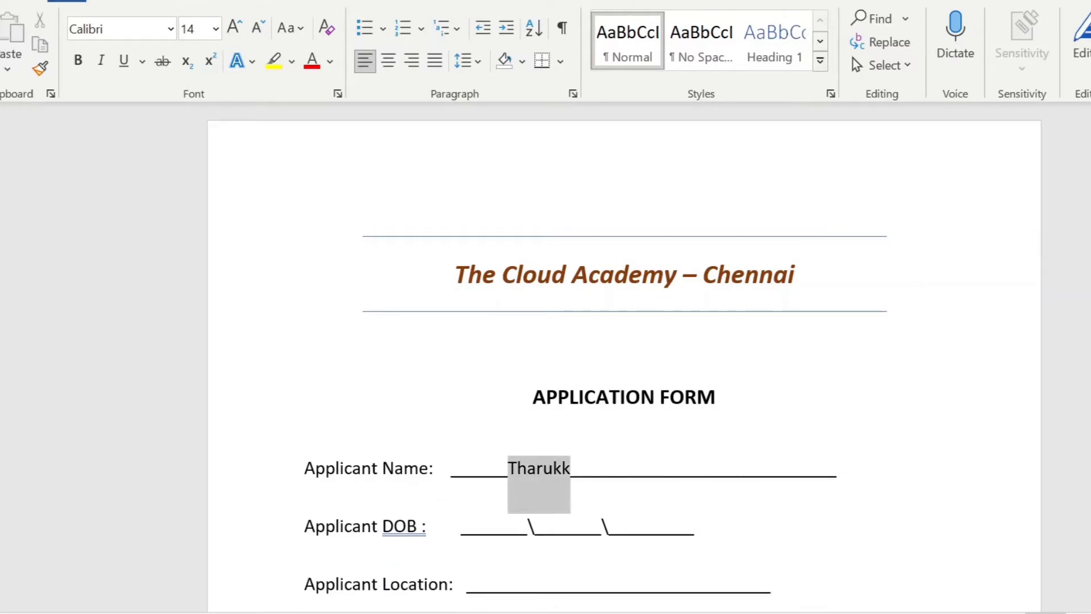
{"action": "key", "text": "ctrl+b"}
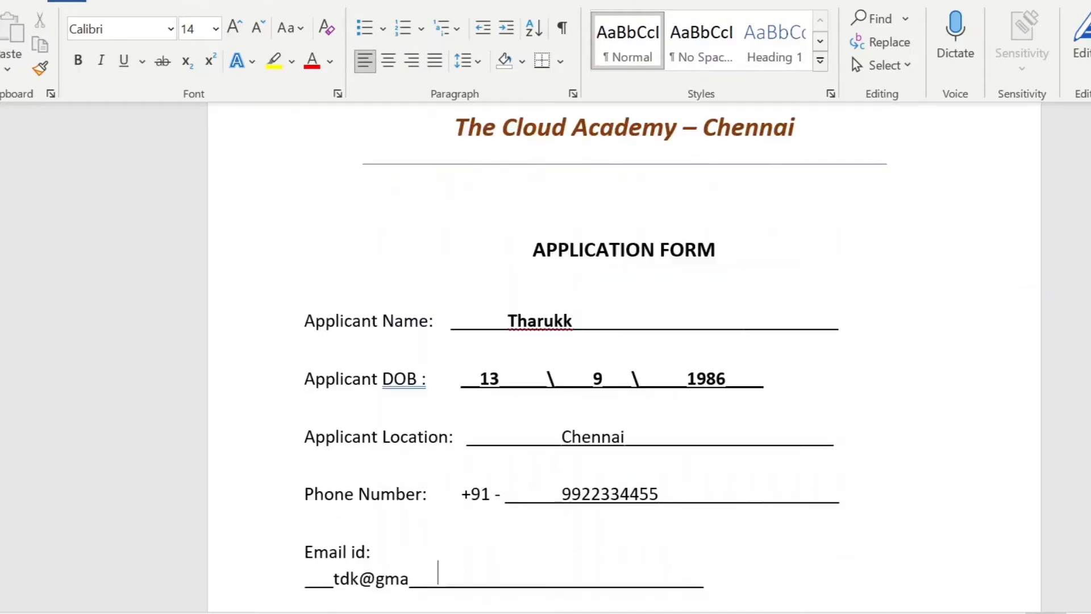
Step: Complete the applicant's e-mail address on the Email id line and delete the surplus underscores after it
{"action": "type", "text": "il.com"}
{"action": "key", "text": "Delete"}
{"action": "key", "text": "Delete"}
{"action": "key", "text": "Delete"}
{"action": "key", "text": "Delete"}
{"action": "key", "text": "Delete"}
{"action": "key", "text": "Delete"}
{"action": "key", "text": "Delete"}
{"action": "key", "text": "Delete"}
{"action": "key", "text": "Delete"}
{"action": "key", "text": "Delete"}
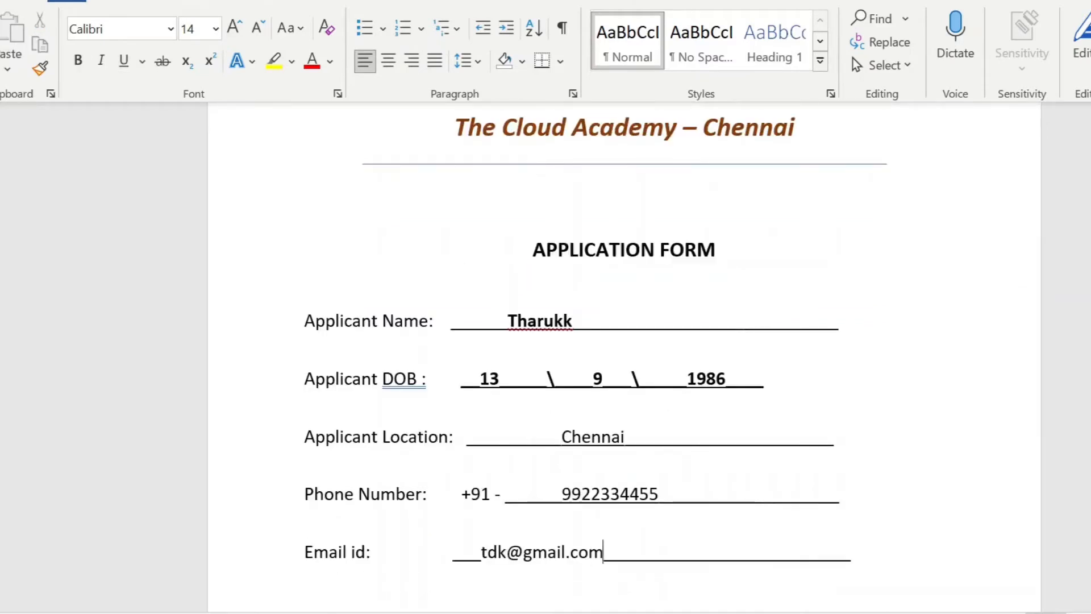
{"action": "key", "text": "Delete"}
{"action": "key", "text": "Delete"}
{"action": "key", "text": "Delete"}
{"action": "key", "text": "Delete"}
{"action": "key", "text": "Delete"}
{"action": "key", "text": "Delete"}
{"action": "key", "text": "Delete"}
{"action": "key", "text": "Delete"}
{"action": "key", "text": "Delete"}
Step: Underline the entire Email id entry, including its blank line
{"action": "left_click_drag", "start_coordinate": [798, 554], "coordinate": [453, 560]}
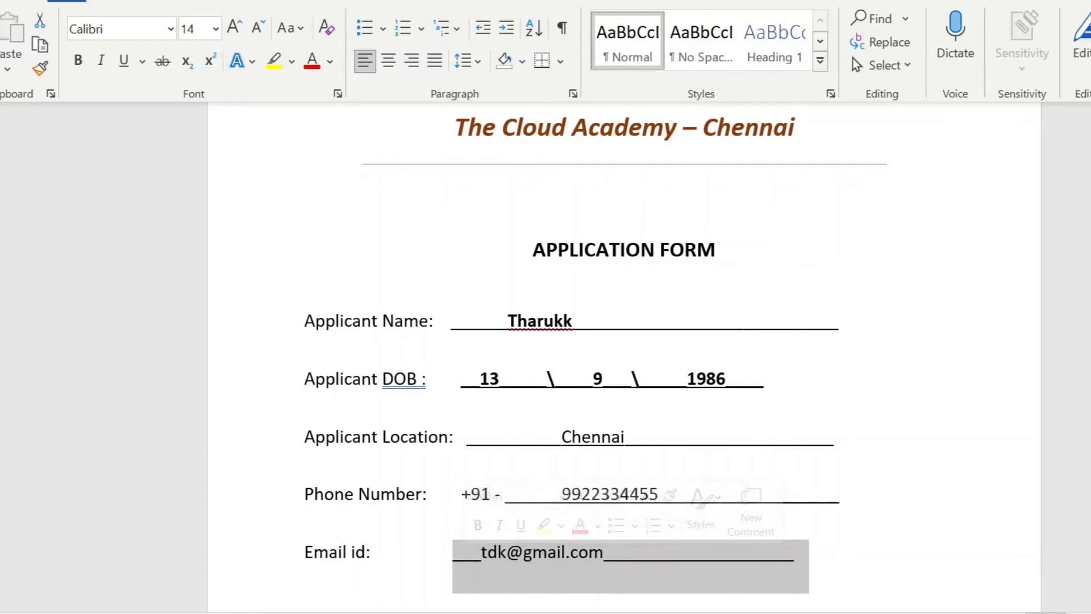
{"action": "key", "text": "ctrl+u"}
{"action": "left_click", "coordinate": [838, 436]}
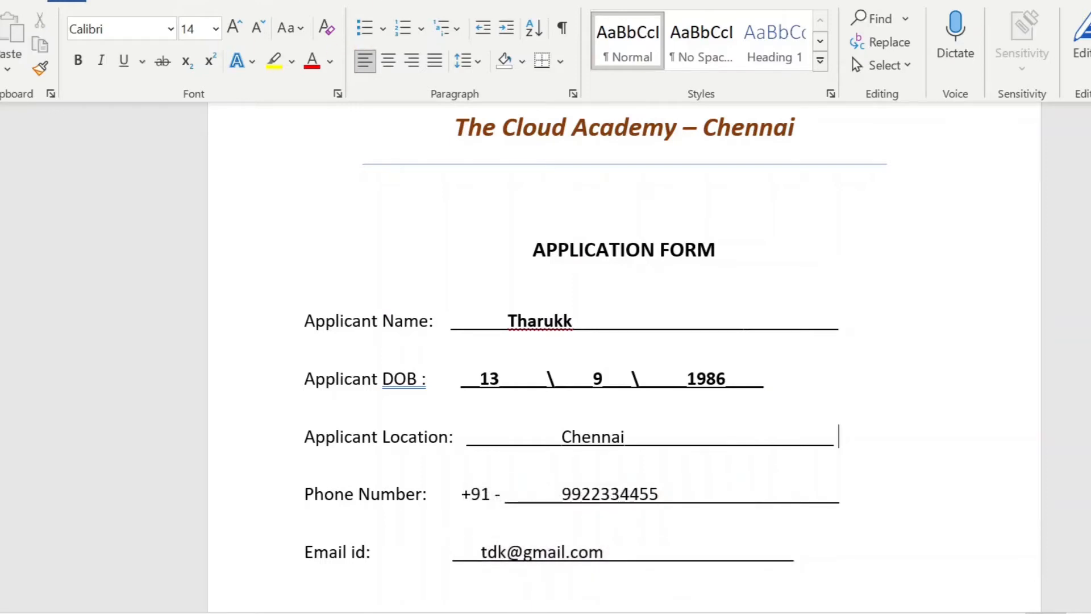
{"action": "scroll", "coordinate": [838, 435], "scroll_direction": "down", "scroll_amount": 3}
{"action": "left_click_drag", "start_coordinate": [766, 282], "coordinate": [632, 282]}
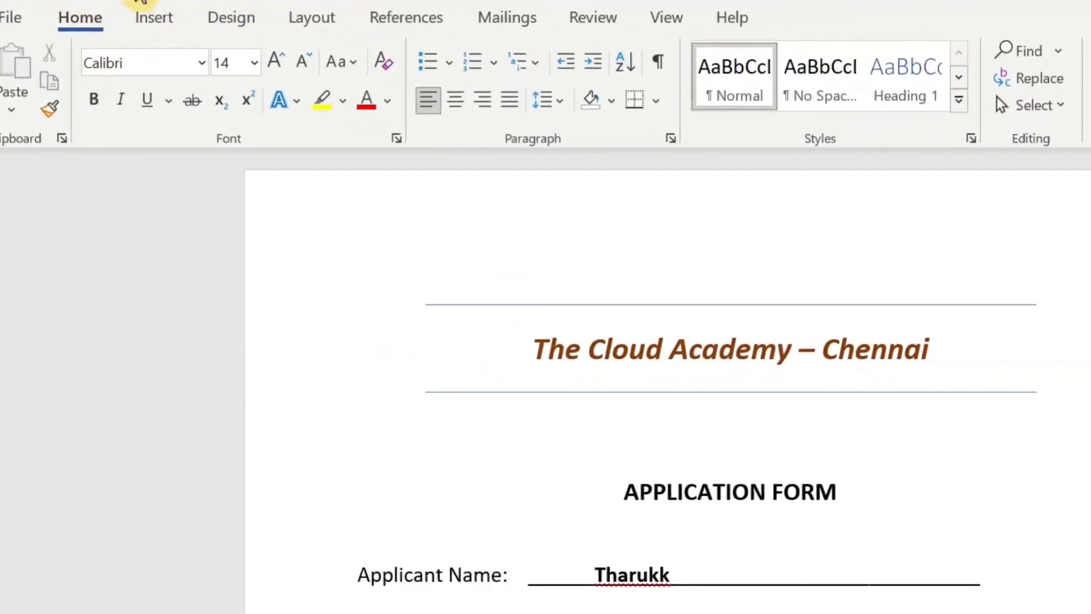
Step: Save the filled-in application form as a PDF named Course Application - filled.pdf in the PDF-Excel folder
{"action": "key", "text": "F12"}
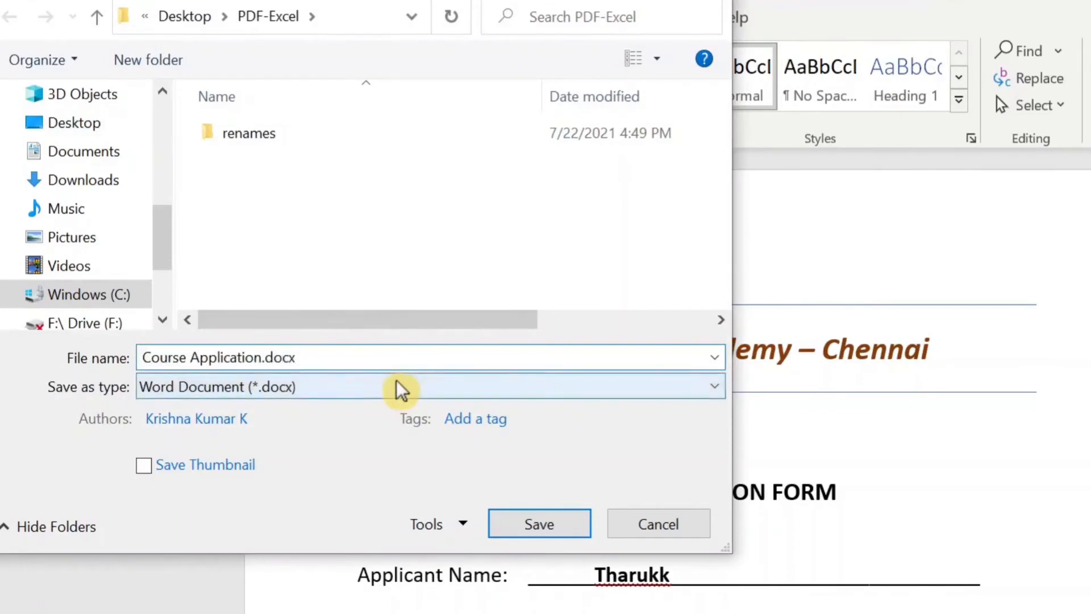
{"action": "left_click", "coordinate": [401, 389]}
{"action": "key", "text": "p"}
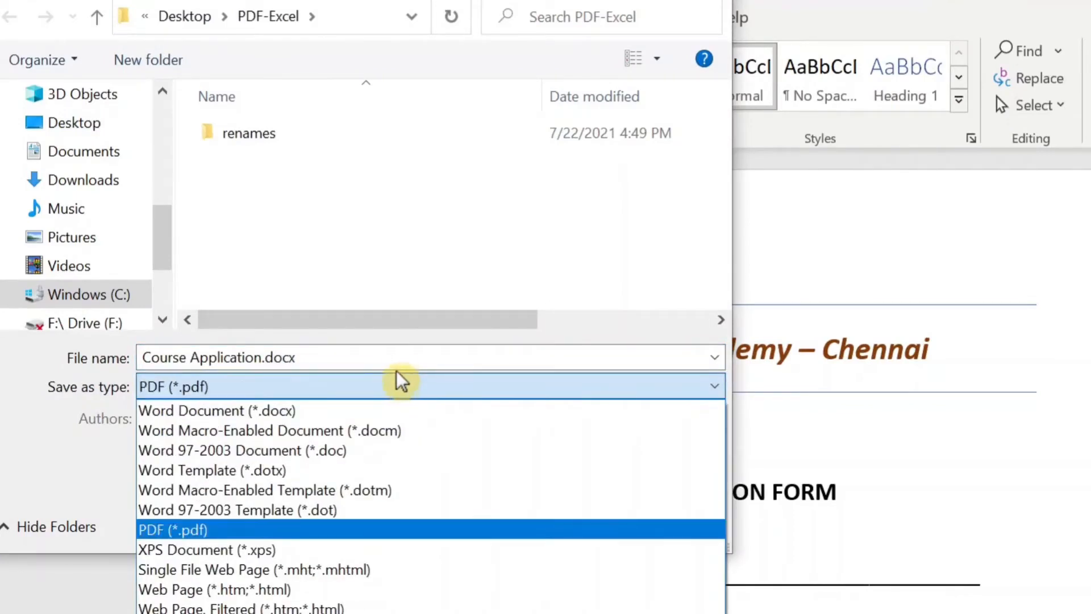
{"action": "left_click", "coordinate": [151, 530]}
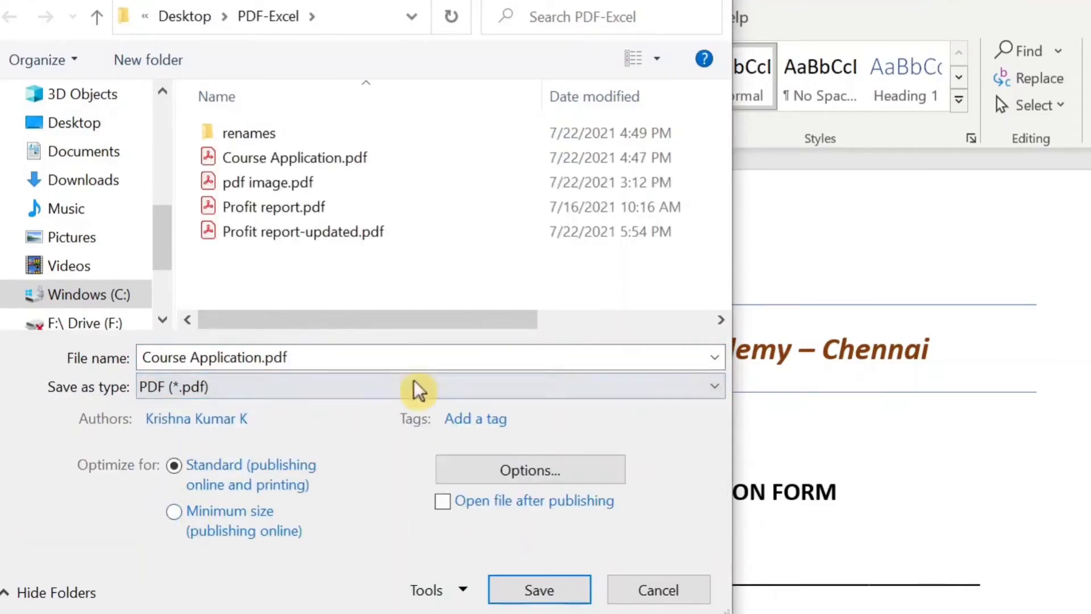
{"action": "double_click", "coordinate": [259, 357]}
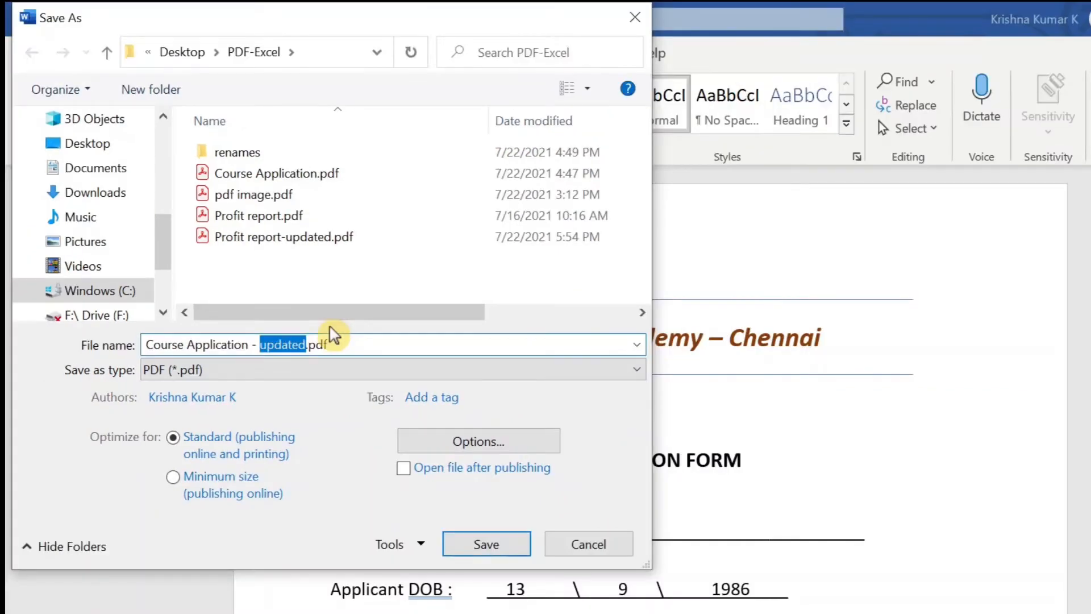
{"action": "key", "text": "BackSpace"}
{"action": "type", "text": "fileed"}
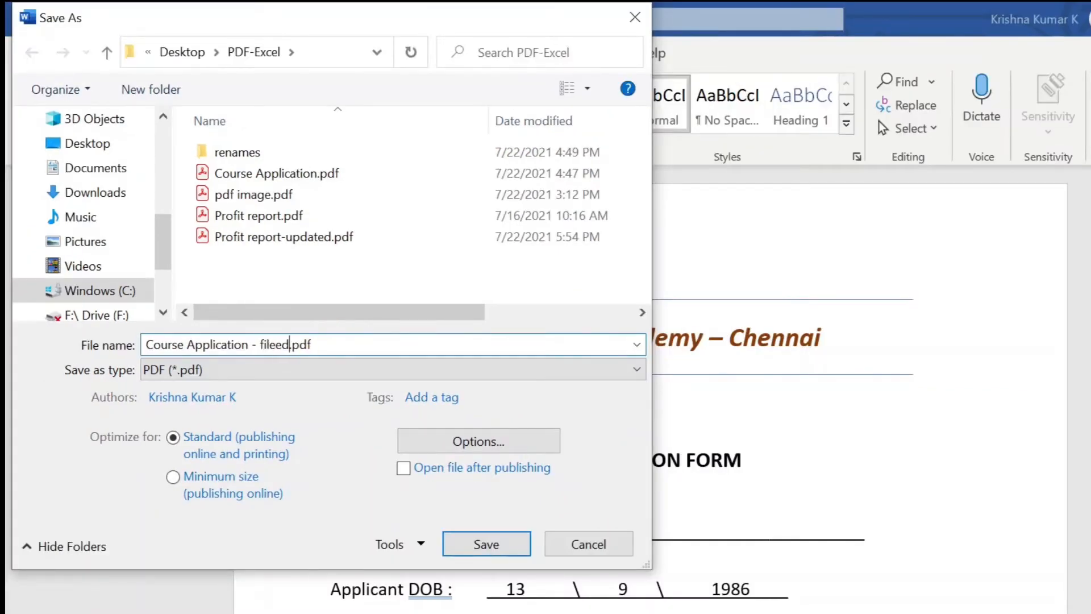
{"action": "key", "text": "BackSpace"}
{"action": "key", "text": "BackSpace"}
{"action": "key", "text": "BackSpace"}
{"action": "type", "text": "led"}
{"action": "left_click", "coordinate": [488, 542]}
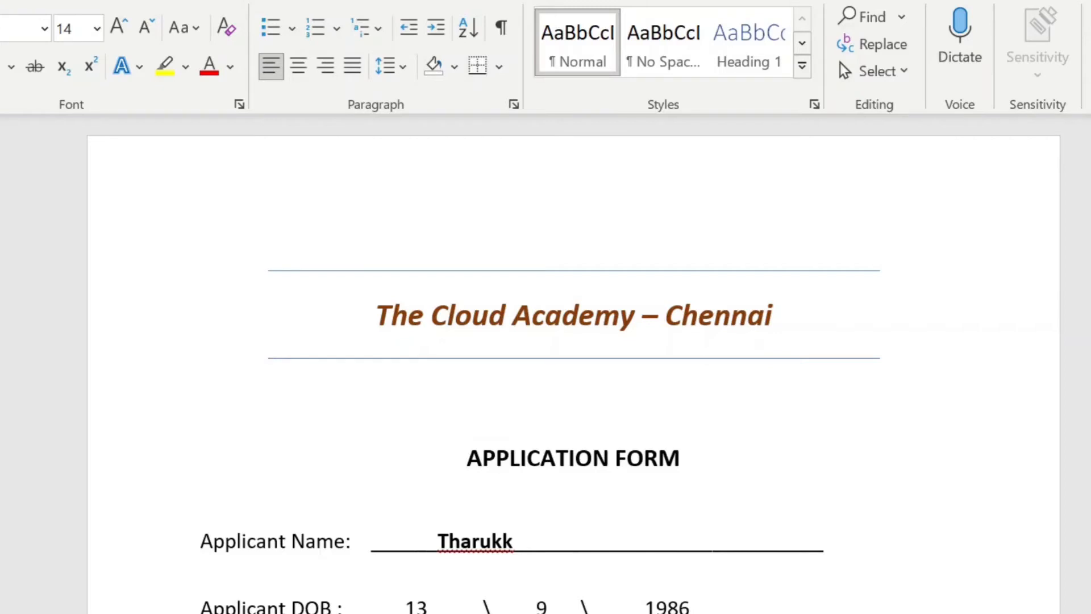
Step: Close the Word document and select Course Application - filled.pdf in the PDF-Excel folder
{"action": "key", "text": "alt+F4"}
{"action": "left_click", "coordinate": [618, 392]}
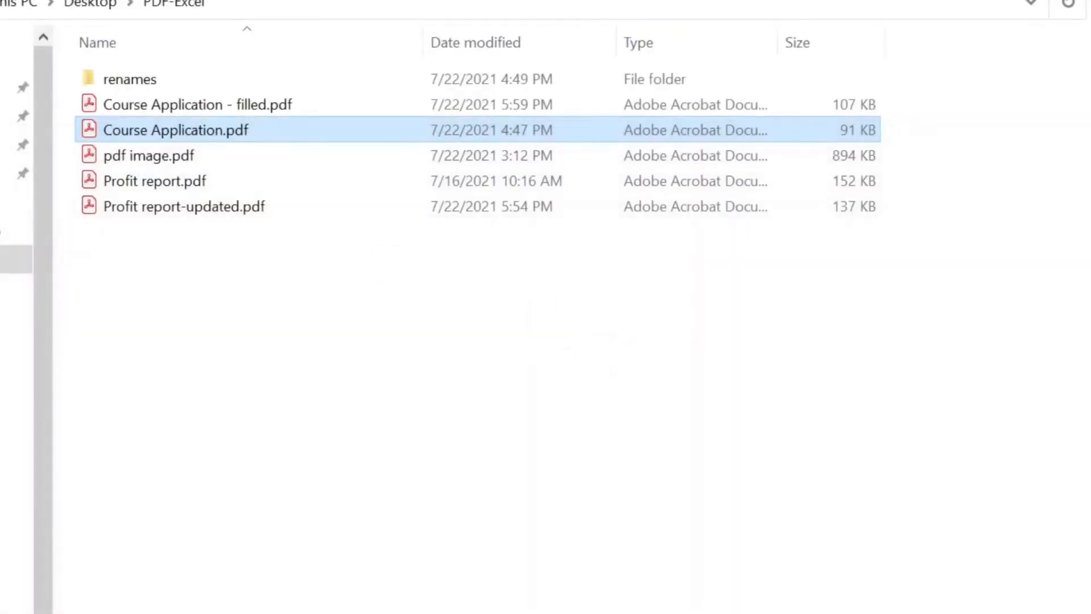
{"action": "left_click", "coordinate": [204, 108]}
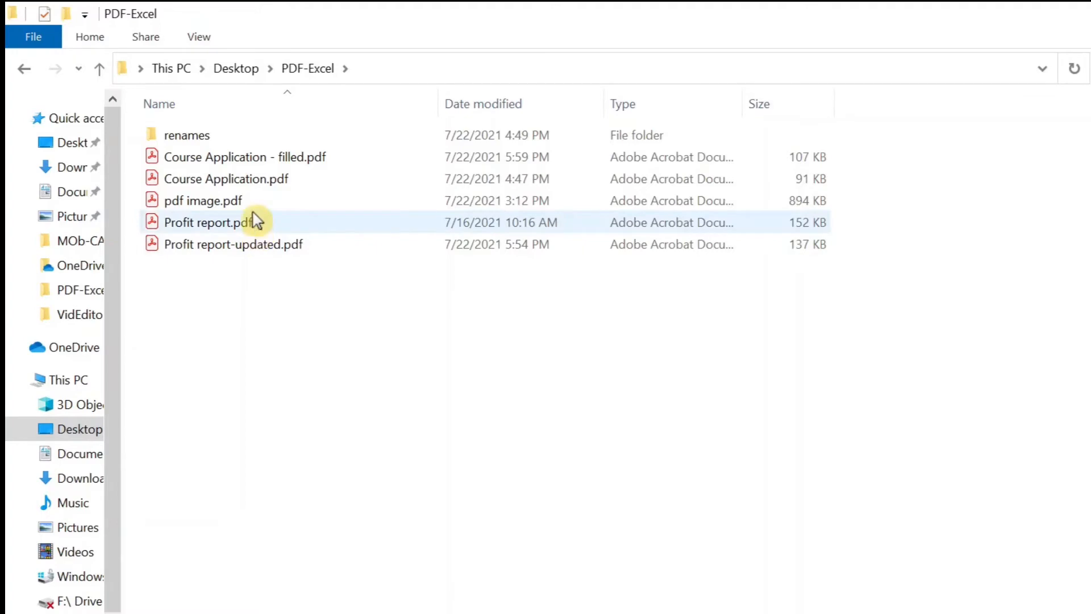
Step: Open pdf image.pdf in Acrobat Reader and look through its scanned page
{"action": "double_click", "coordinate": [224, 204]}
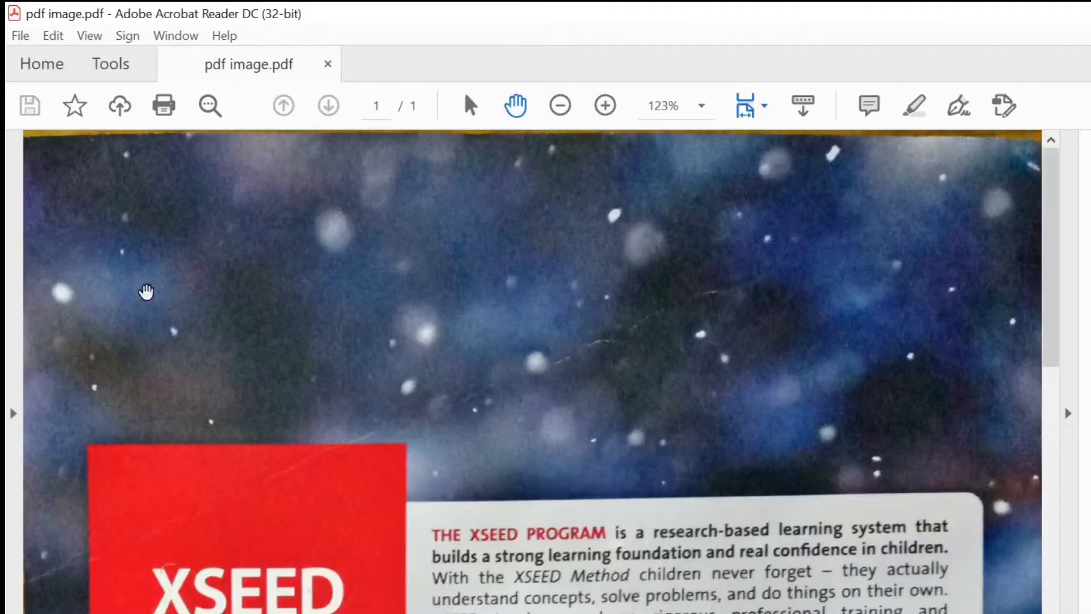
{"action": "scroll", "coordinate": [632, 336], "scroll_direction": "down", "scroll_amount": 1}
{"action": "scroll", "coordinate": [632, 336], "scroll_direction": "down", "scroll_amount": 6}
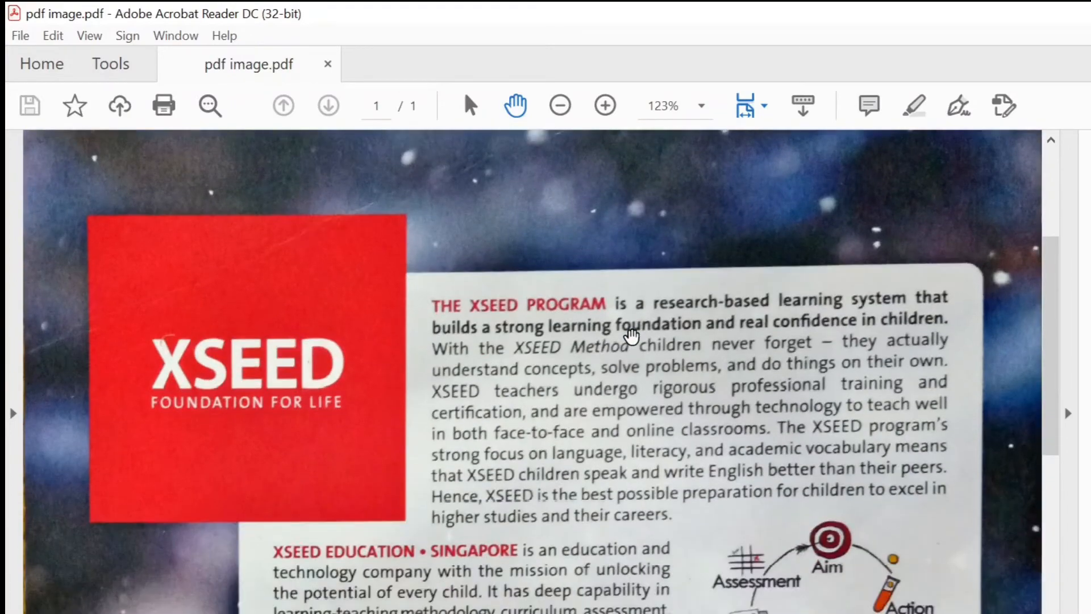
{"action": "scroll", "coordinate": [631, 336], "scroll_direction": "down", "scroll_amount": 3}
{"action": "scroll", "coordinate": [631, 336], "scroll_direction": "down", "scroll_amount": 1}
{"action": "scroll", "coordinate": [632, 336], "scroll_direction": "down", "scroll_amount": 4}
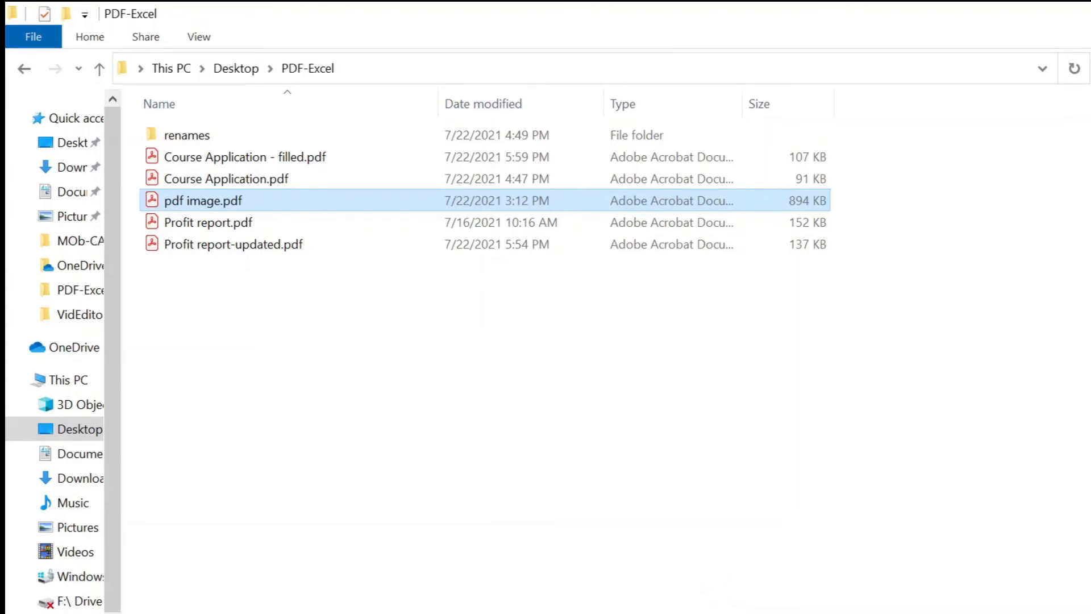
Step: Switch to Google Drive in Chrome and open the pdf image PDF from the suggested files
{"action": "mouse_move", "coordinate": [284, 613]}
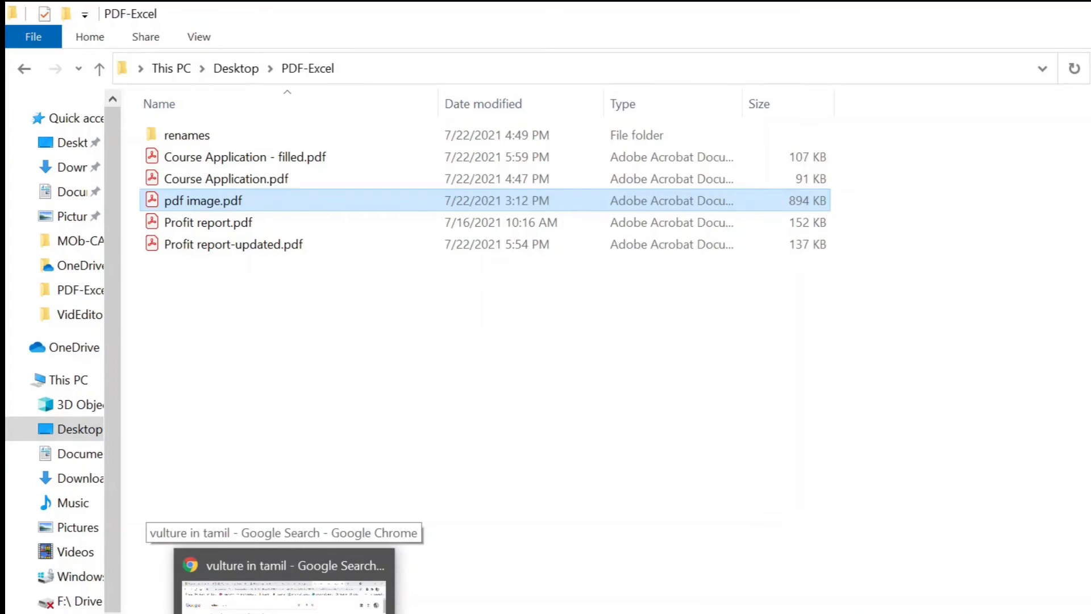
{"action": "left_click", "coordinate": [269, 564]}
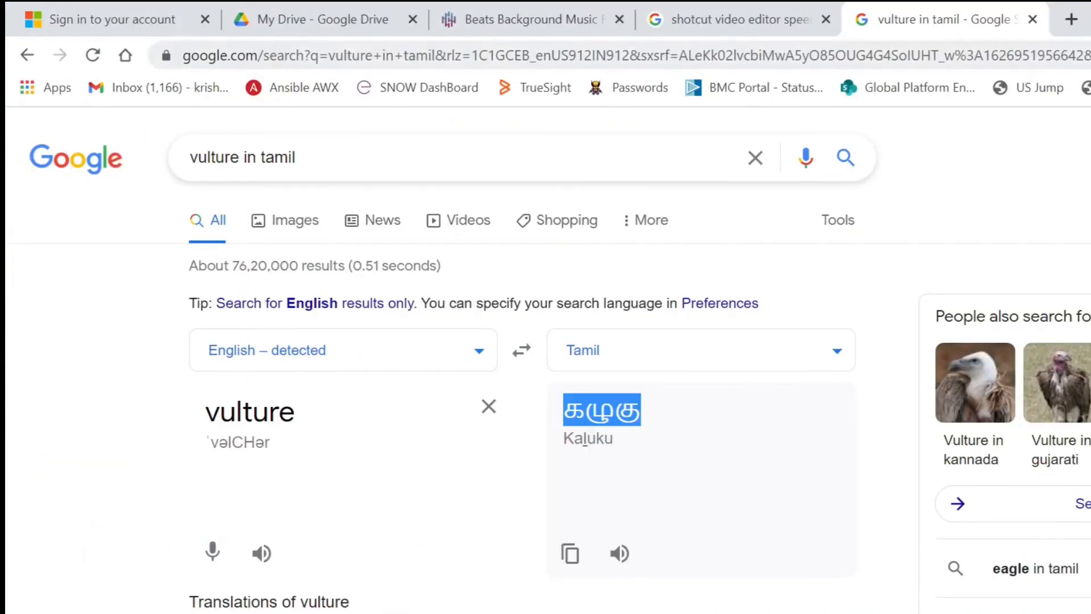
{"action": "left_click", "coordinate": [309, 21]}
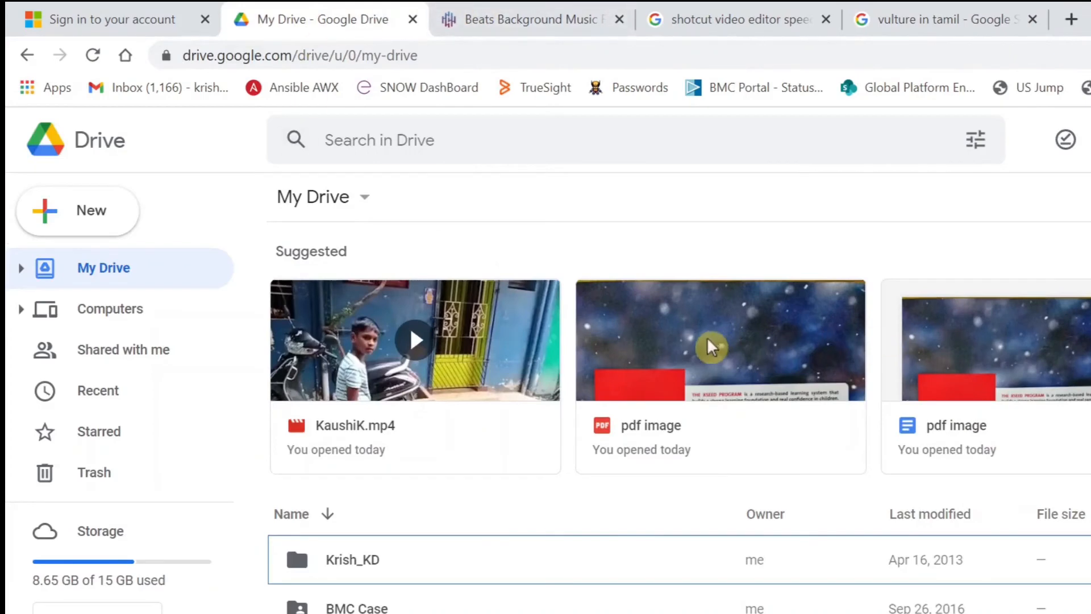
{"action": "double_click", "coordinate": [711, 362]}
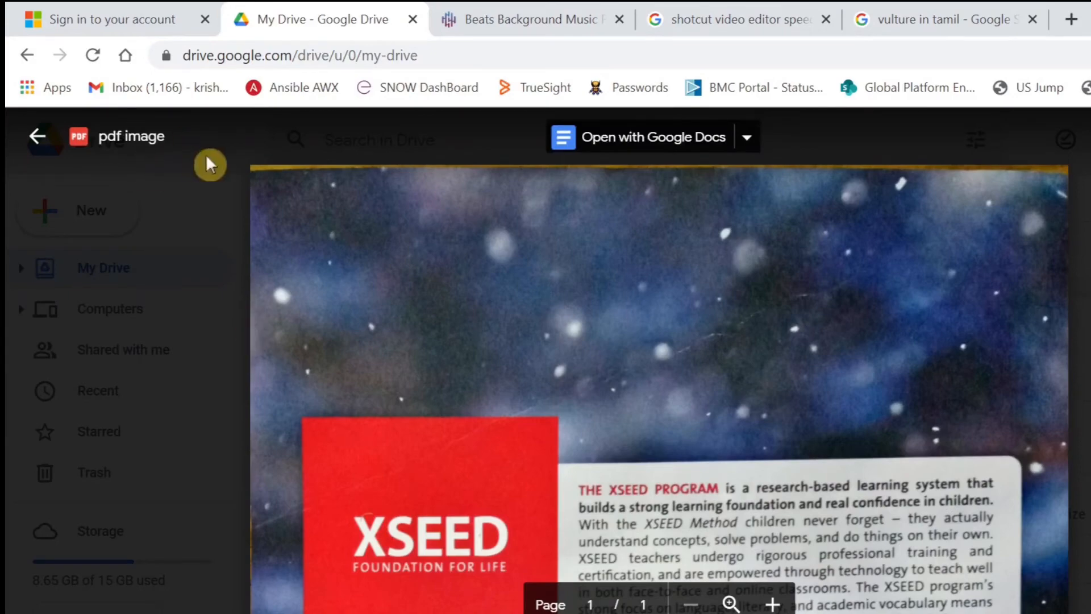
Step: Look over the previewed pdf image page and open it with Google Docs to convert it to editable text
{"action": "scroll", "coordinate": [659, 357], "scroll_direction": "down", "scroll_amount": 2}
{"action": "scroll", "coordinate": [659, 358], "scroll_direction": "down", "scroll_amount": 10}
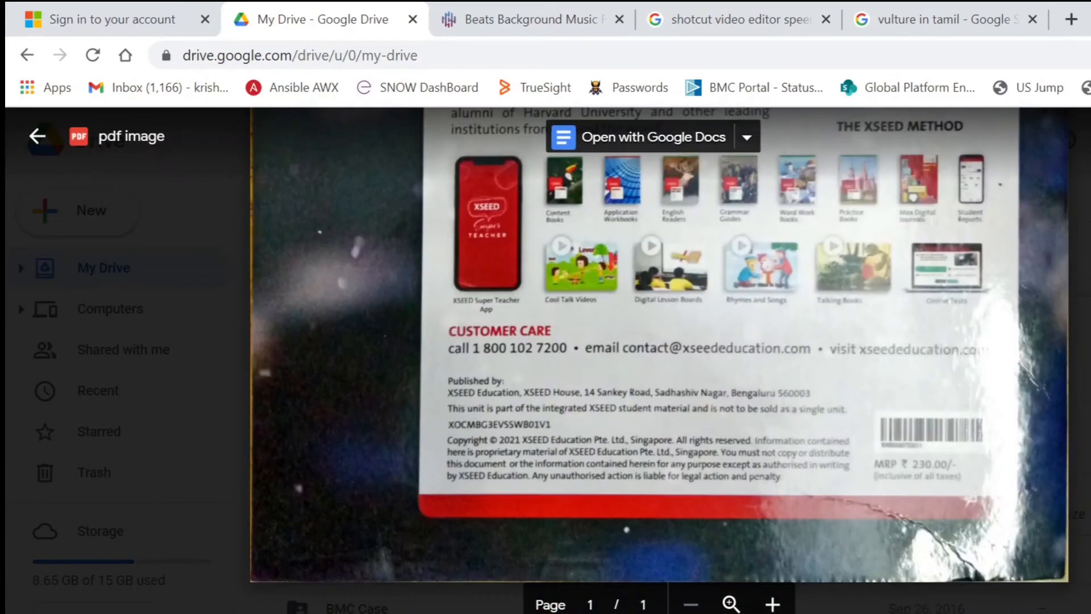
{"action": "scroll", "coordinate": [659, 357], "scroll_direction": "up", "scroll_amount": 12}
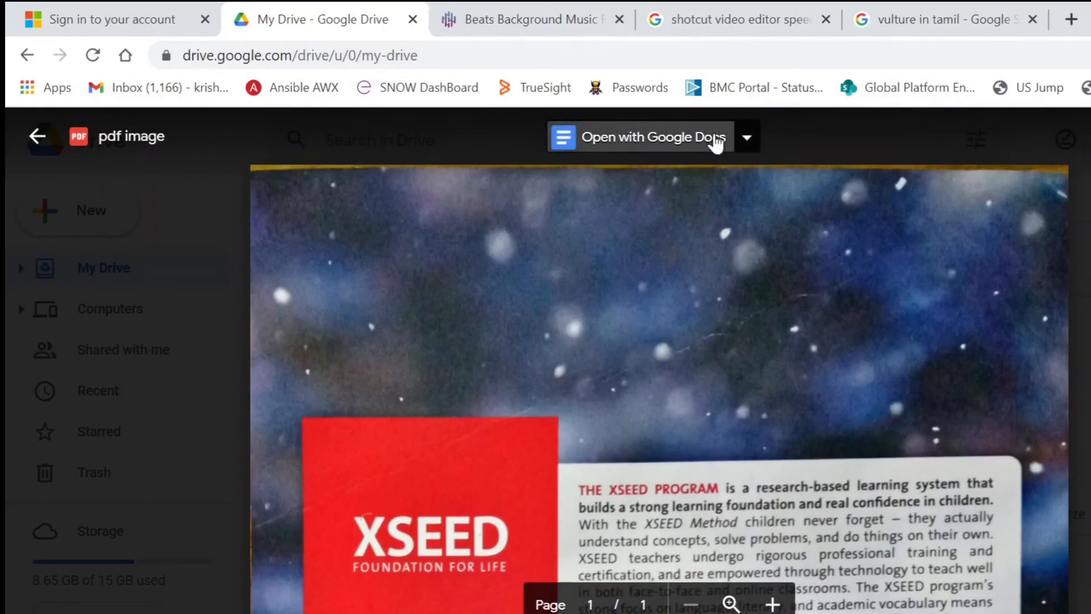
{"action": "left_click", "coordinate": [675, 144]}
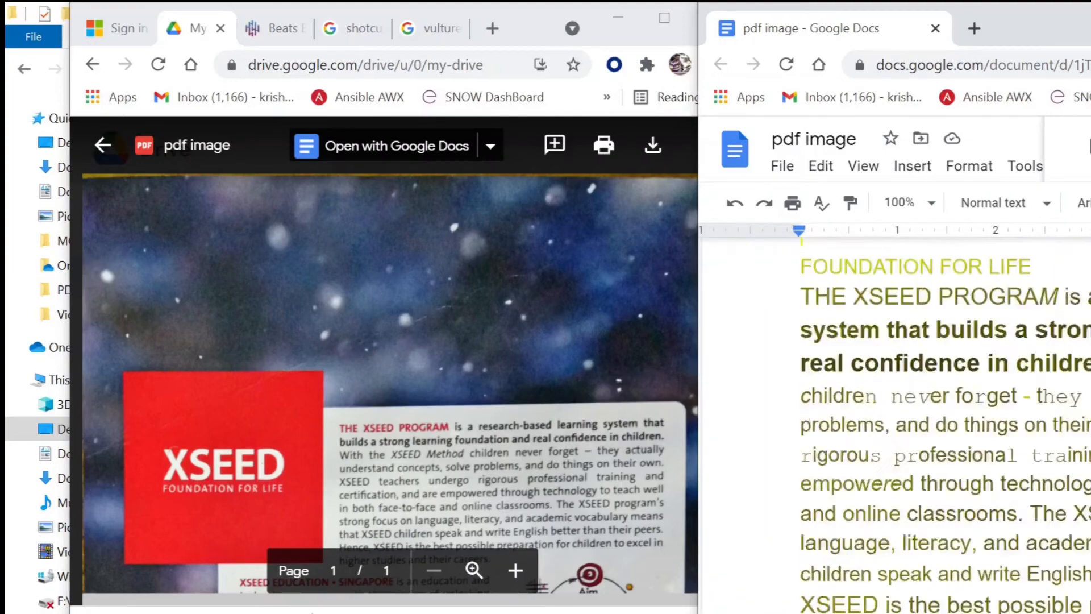
Step: Compare the scanned PDF preview in Drive with the converted text in the Google Docs document
{"action": "key", "text": "alt+Tab"}
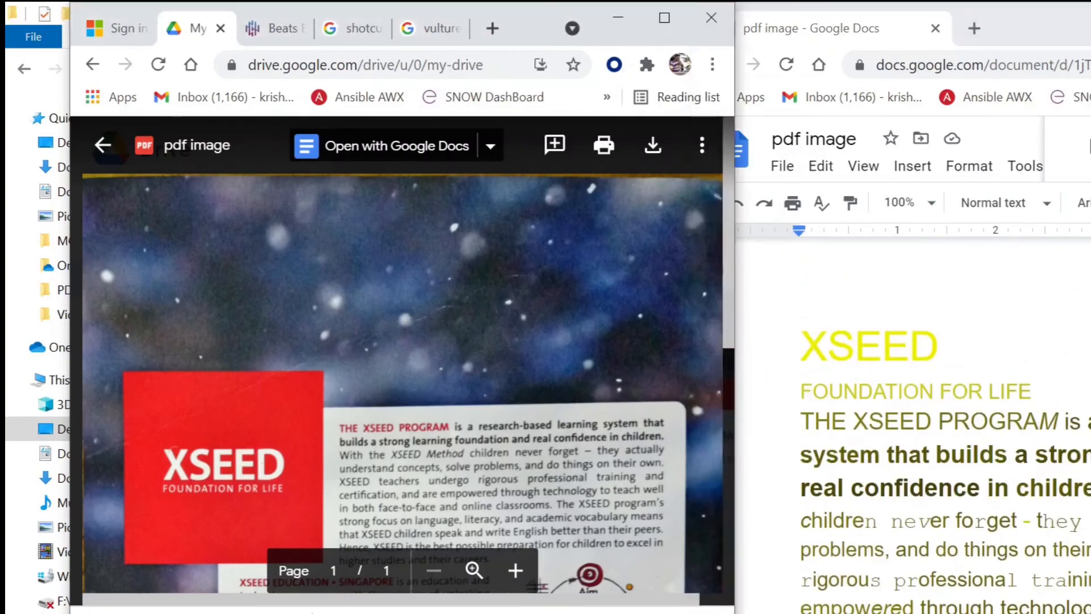
{"action": "scroll", "coordinate": [402, 354], "scroll_direction": "down", "scroll_amount": 5}
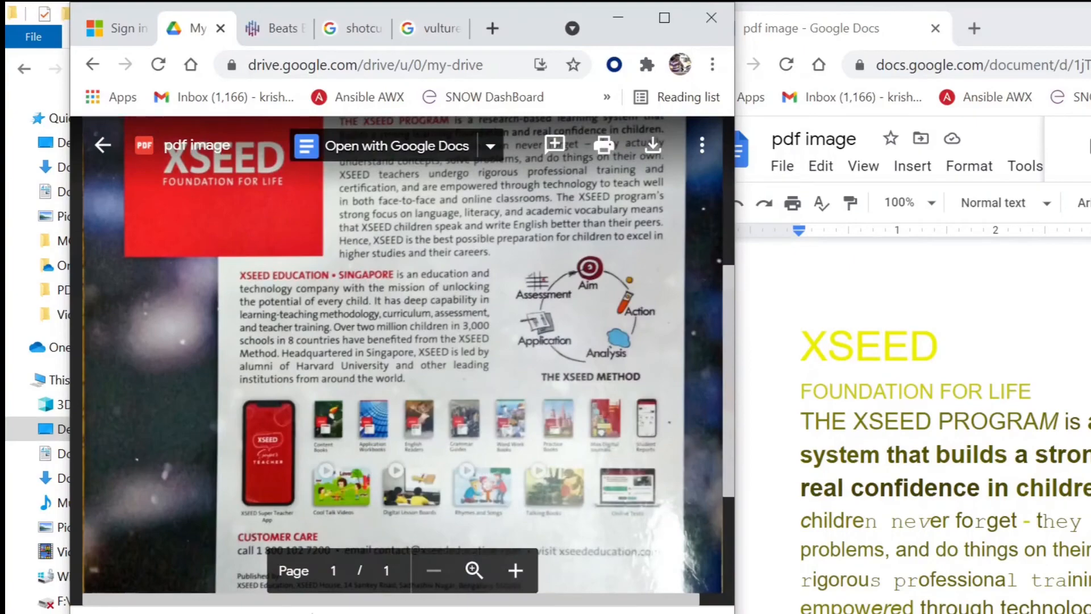
{"action": "scroll", "coordinate": [914, 423], "scroll_direction": "down", "scroll_amount": 3}
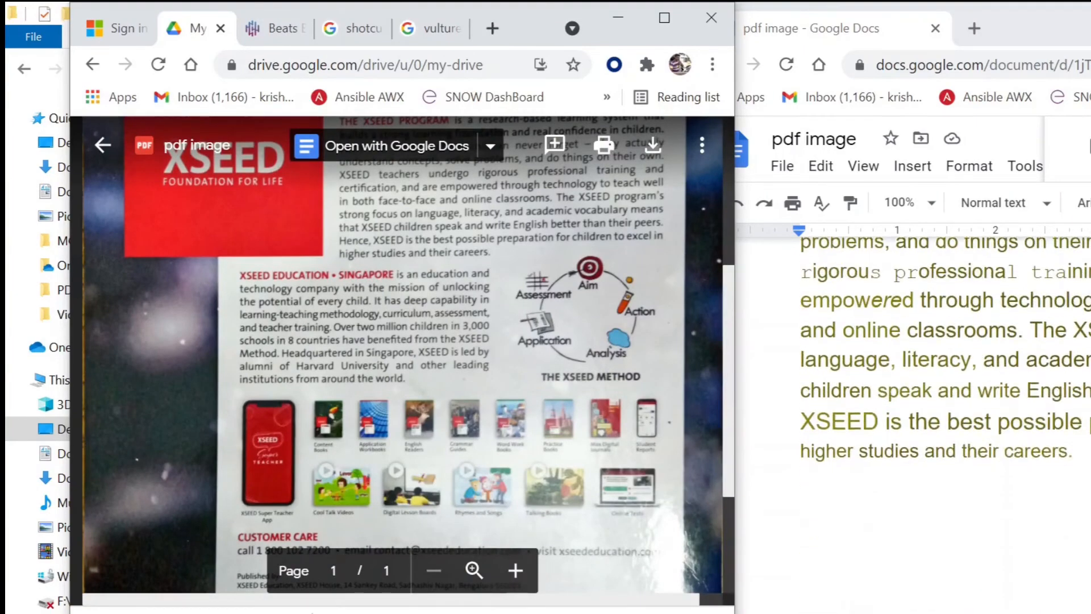
{"action": "scroll", "coordinate": [913, 423], "scroll_direction": "down", "scroll_amount": 4}
{"action": "scroll", "coordinate": [914, 423], "scroll_direction": "down", "scroll_amount": 10}
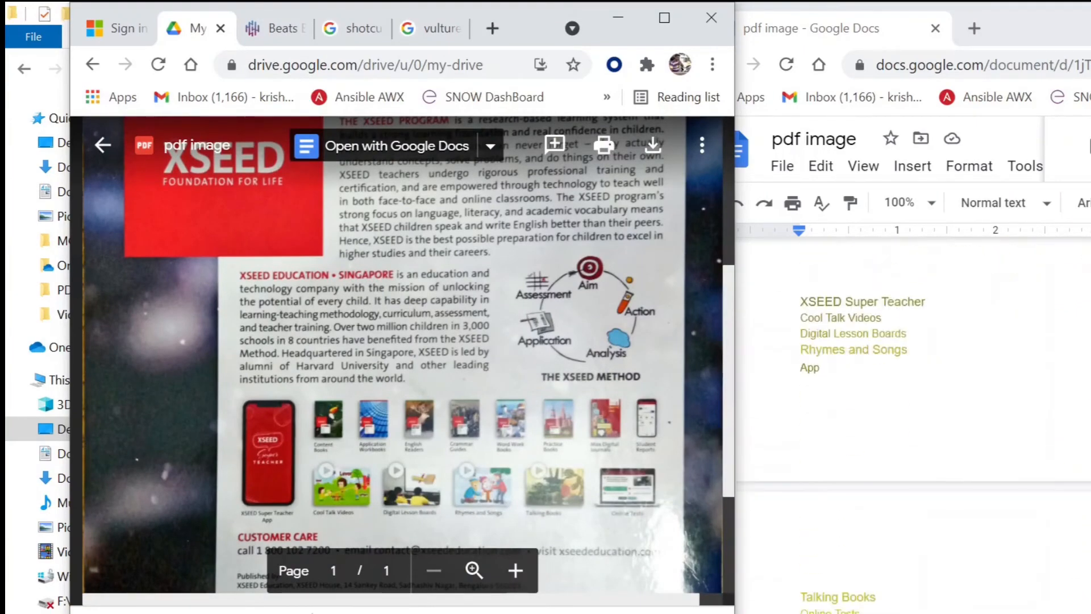
{"action": "scroll", "coordinate": [913, 423], "scroll_direction": "up", "scroll_amount": 20}
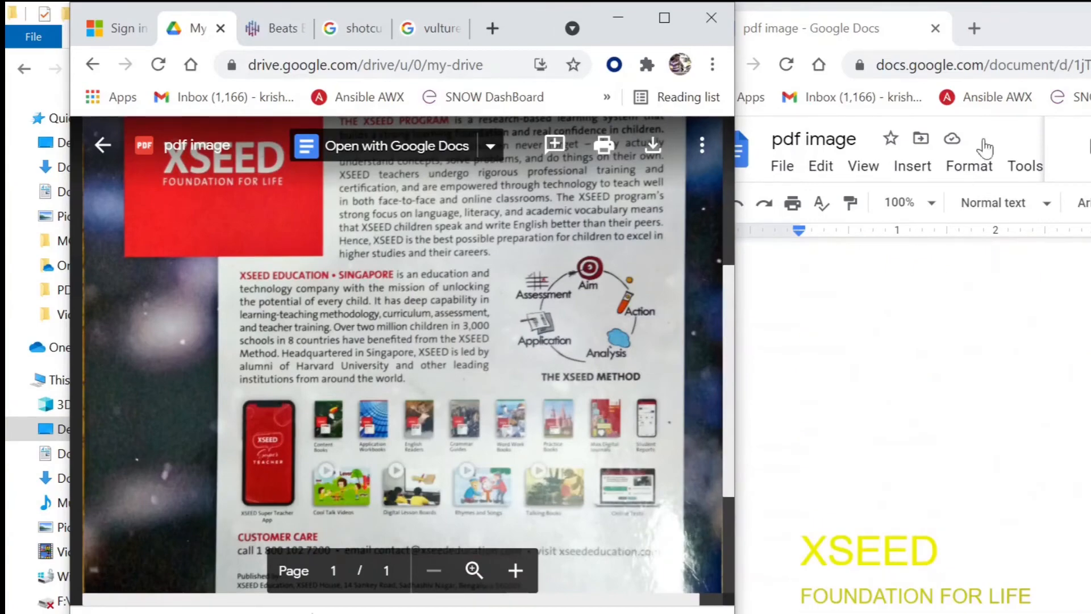
{"action": "left_click", "coordinate": [843, 30]}
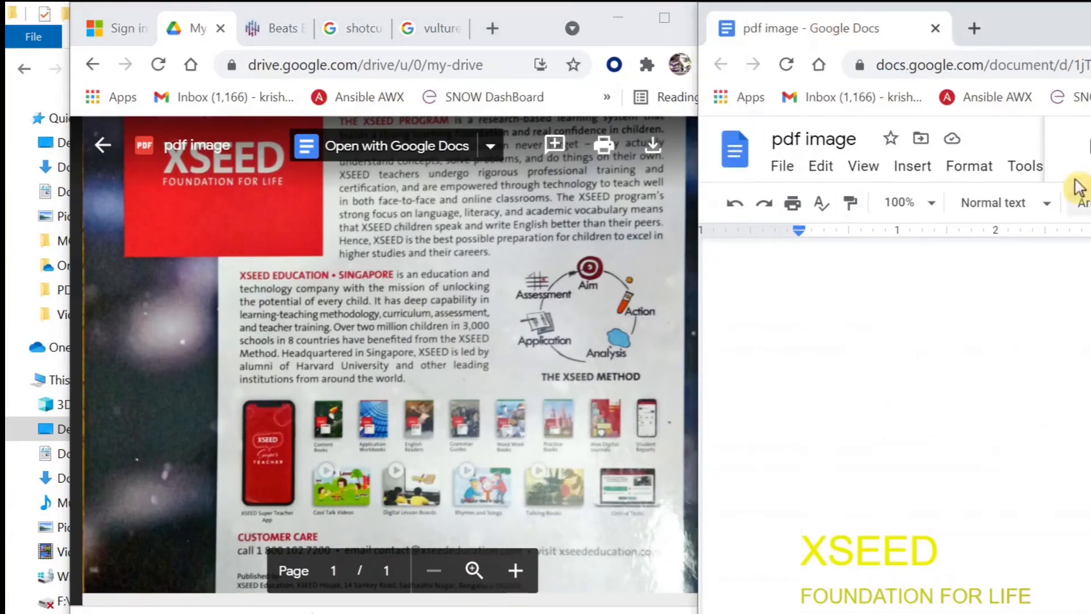
{"action": "scroll", "coordinate": [914, 423], "scroll_direction": "down", "scroll_amount": 4}
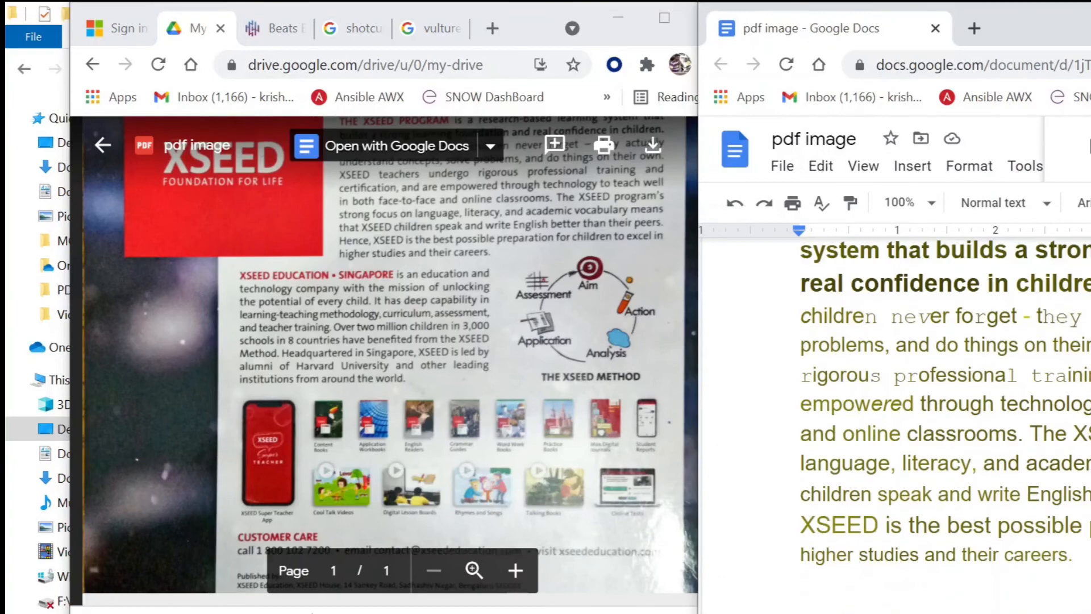
Step: Insert the test text "dsasdsscx" before the word "never" in the XSEED program paragraph and dismiss the document status tip
{"action": "scroll", "coordinate": [914, 424], "scroll_direction": "up", "scroll_amount": 2}
{"action": "left_click", "coordinate": [892, 520]}
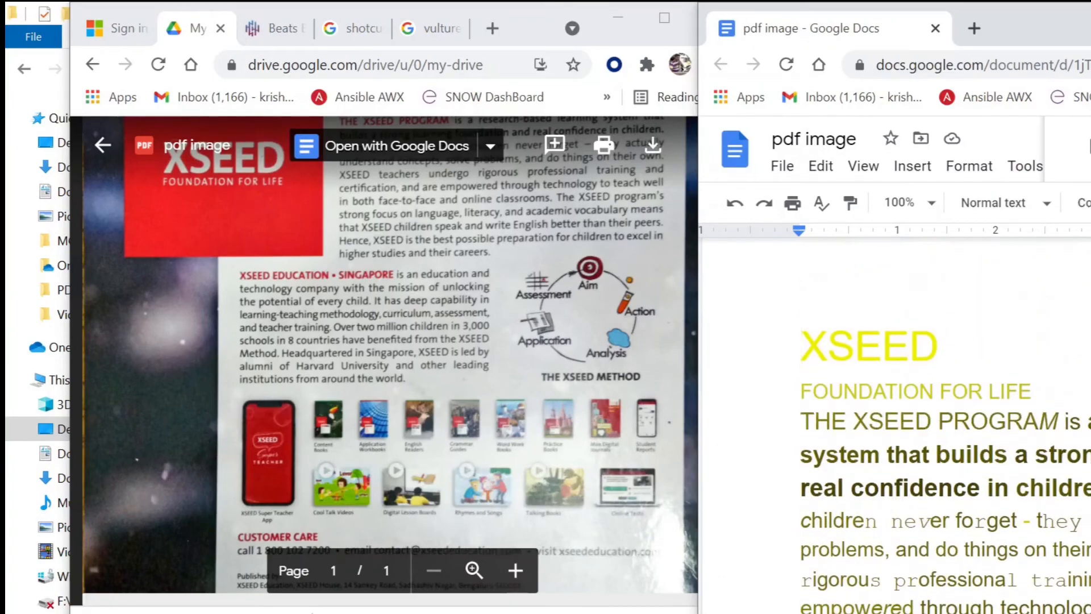
{"action": "type", "text": "dsasdsscx"}
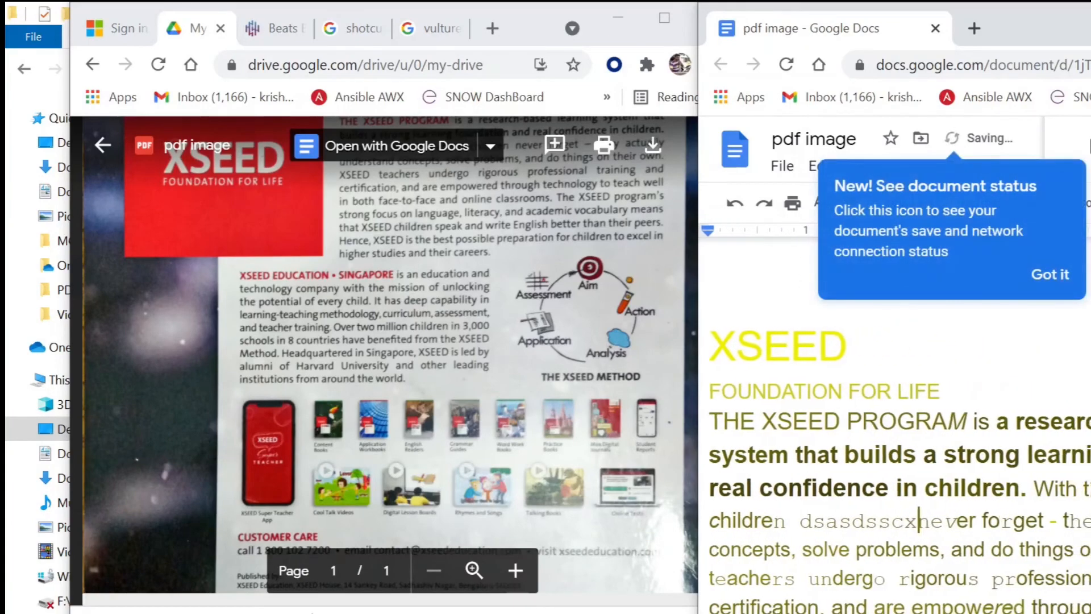
{"action": "left_click", "coordinate": [1048, 275]}
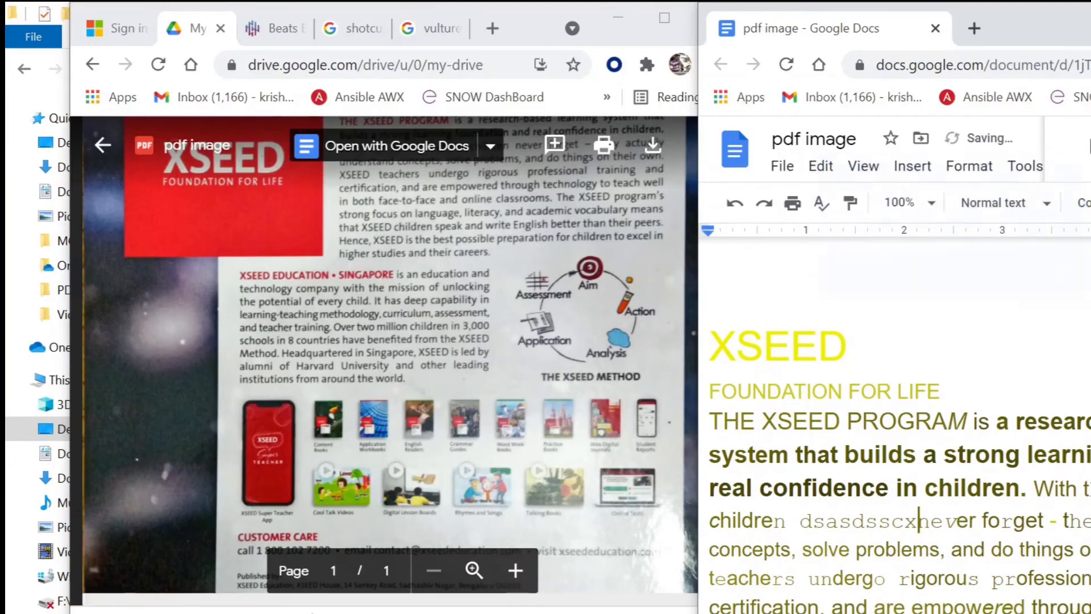
Step: Make a copy of the converted document named Copy of pdf image in My Drive
{"action": "left_click", "coordinate": [783, 166]}
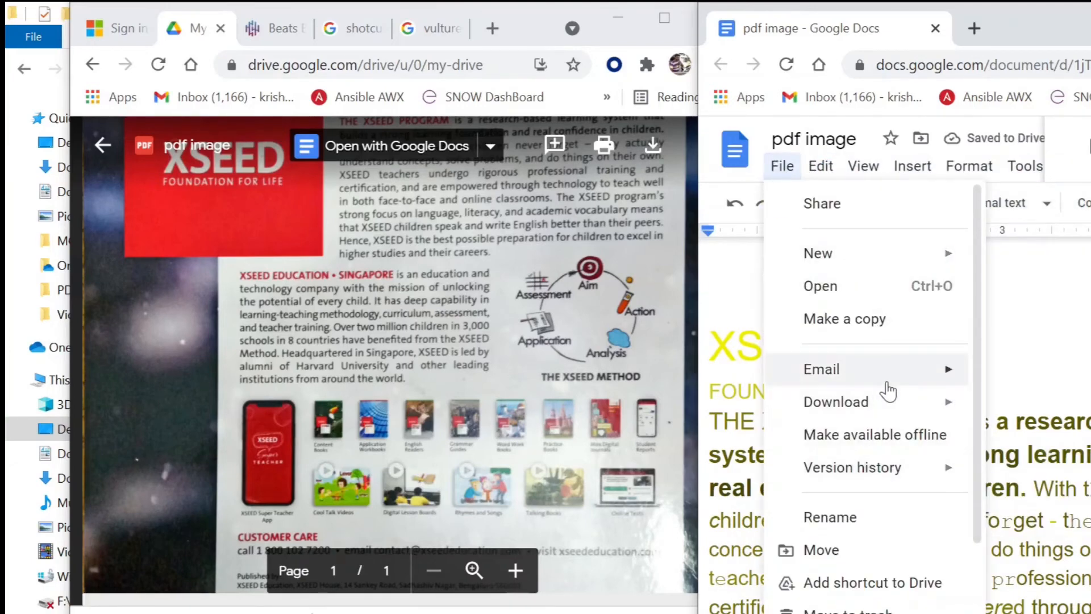
{"action": "left_click", "coordinate": [880, 329]}
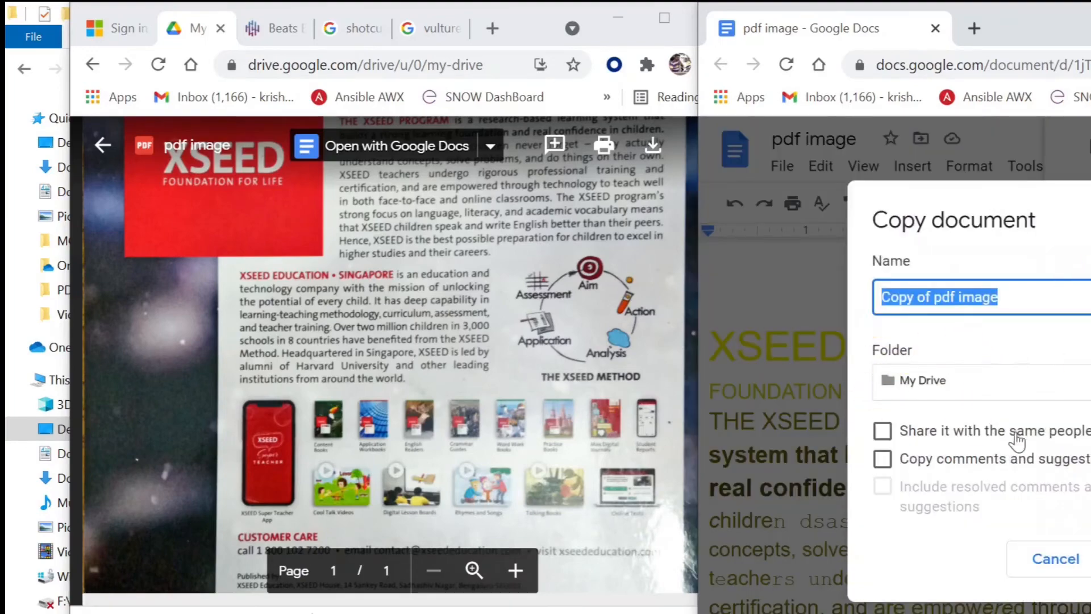
{"action": "key", "text": "Return"}
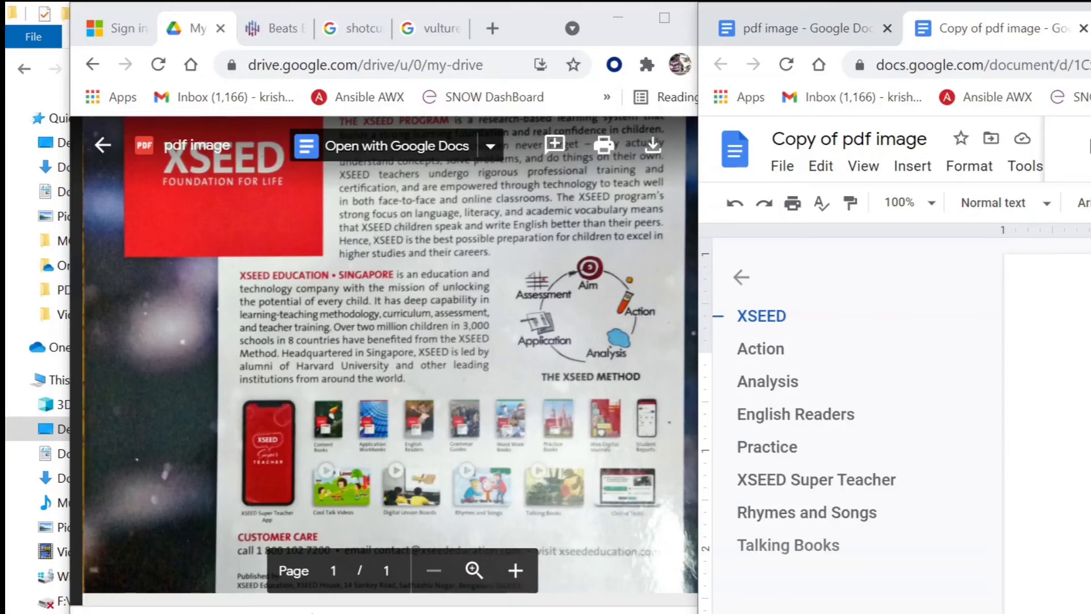
Step: Launch Word, create a blank document, and paste the converted XSEED text from Google Docs into it
{"action": "scroll", "coordinate": [1047, 420], "scroll_direction": "down", "scroll_amount": 5}
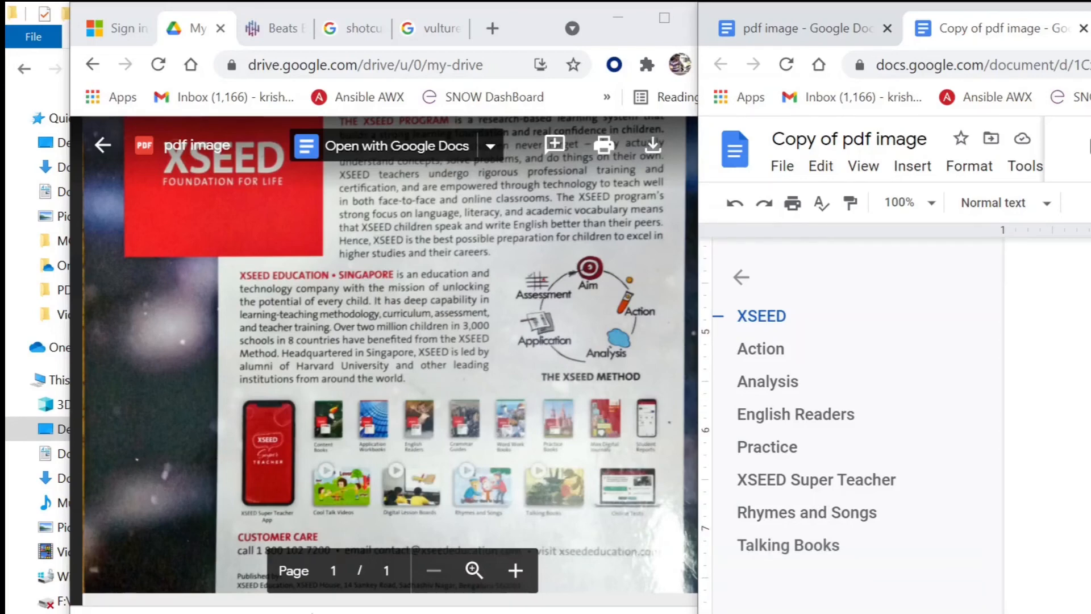
{"action": "key", "text": "super+r"}
{"action": "type", "text": "wi"}
{"action": "key", "text": "Down"}
{"action": "key", "text": "Return"}
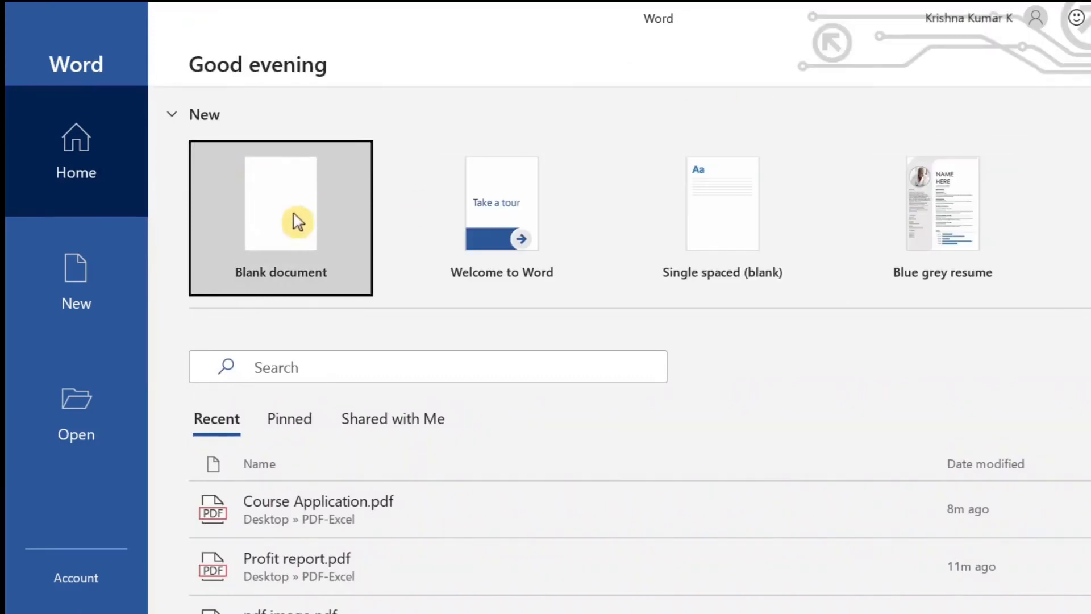
{"action": "left_click", "coordinate": [293, 214]}
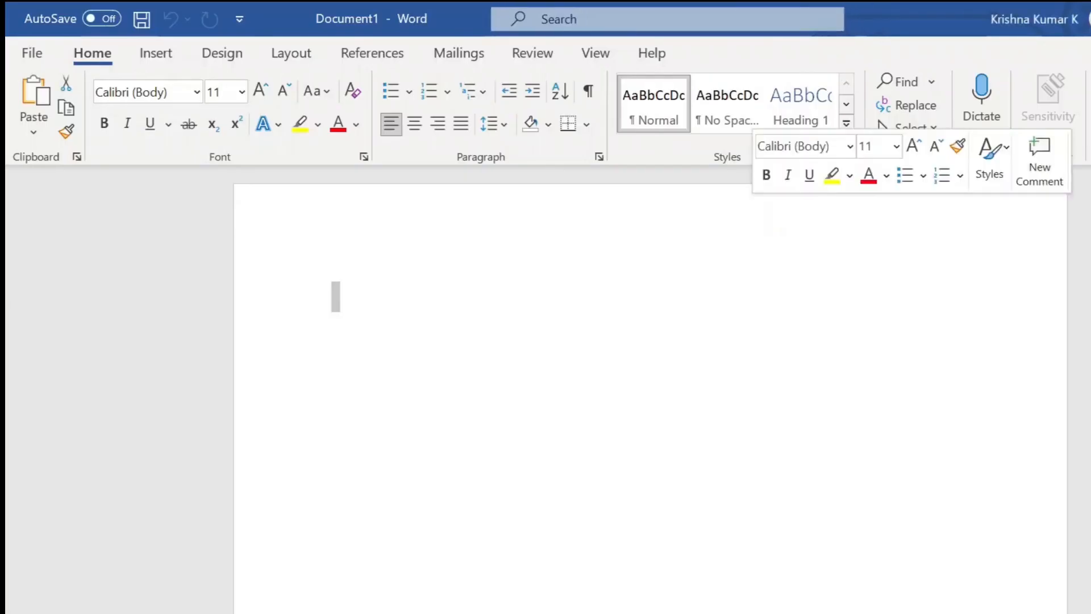
{"action": "key", "text": "ctrl+v"}
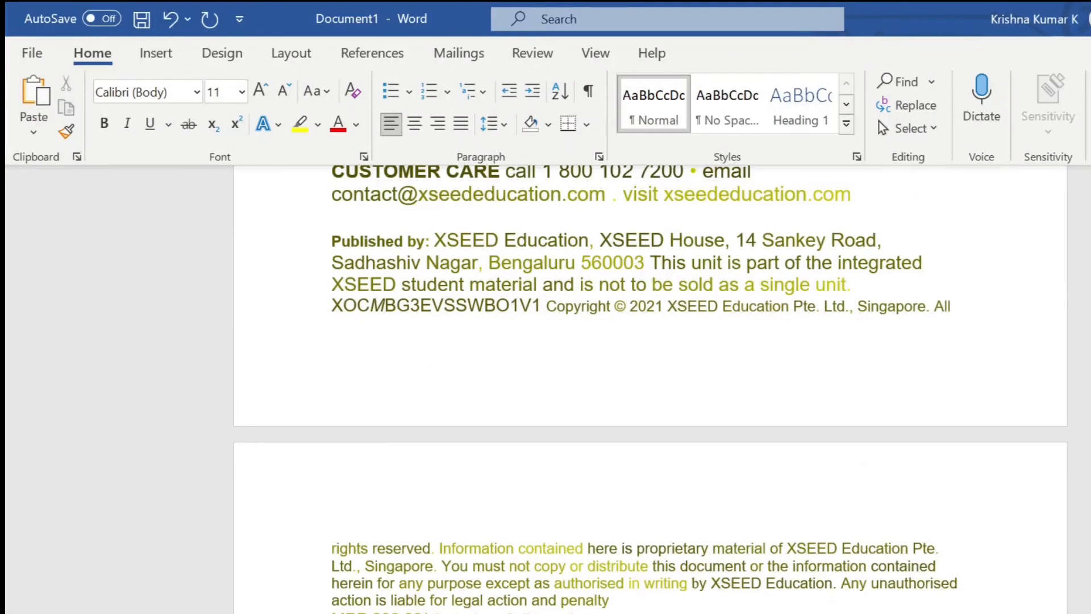
Step: Place the Word window beside the Drive preview of the scanned PDF and extend it downward to show more text
{"action": "scroll", "coordinate": [650, 370], "scroll_direction": "up", "scroll_amount": 12}
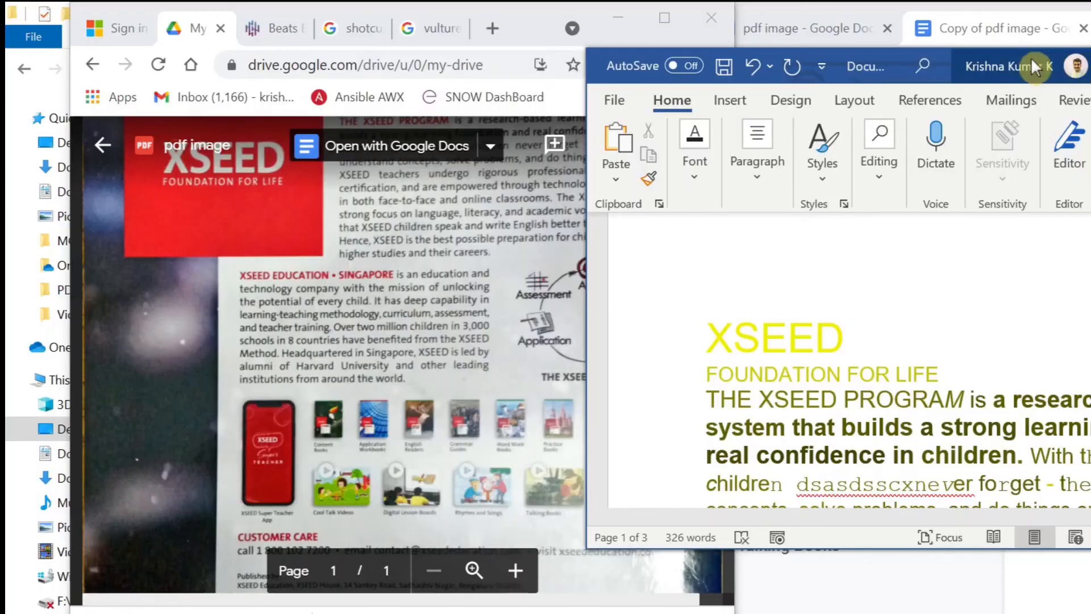
{"action": "left_click_drag", "start_coordinate": [959, 67], "coordinate": [1040, 27]}
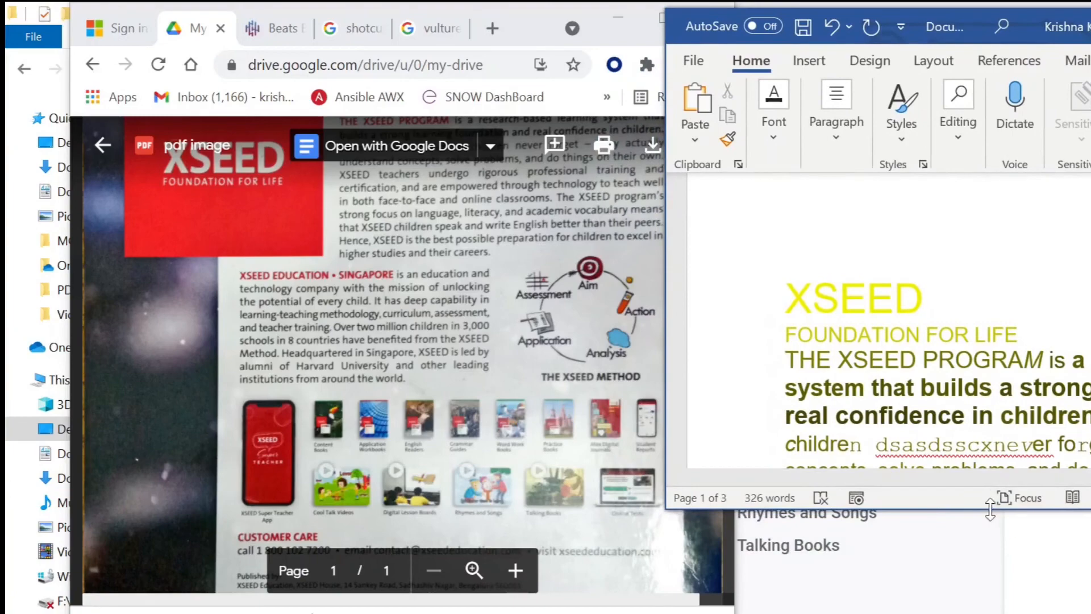
{"action": "left_click_drag", "start_coordinate": [957, 508], "coordinate": [962, 611]}
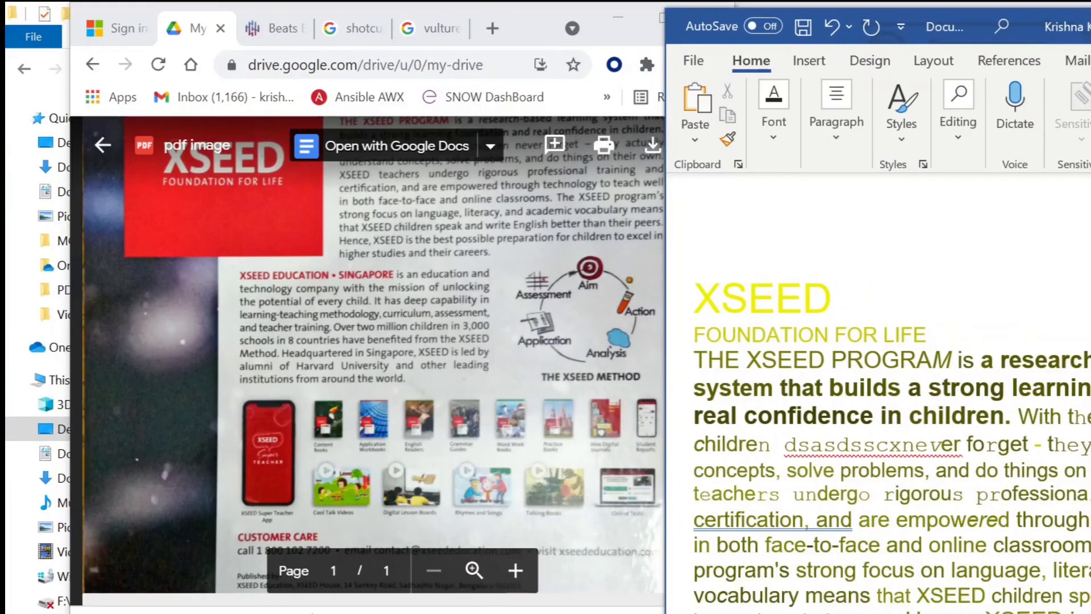
Step: Compare the scanned XSEED page in the Drive preview with the converted text in Word, from the heading to the price line
{"action": "left_click", "coordinate": [312, 613]}
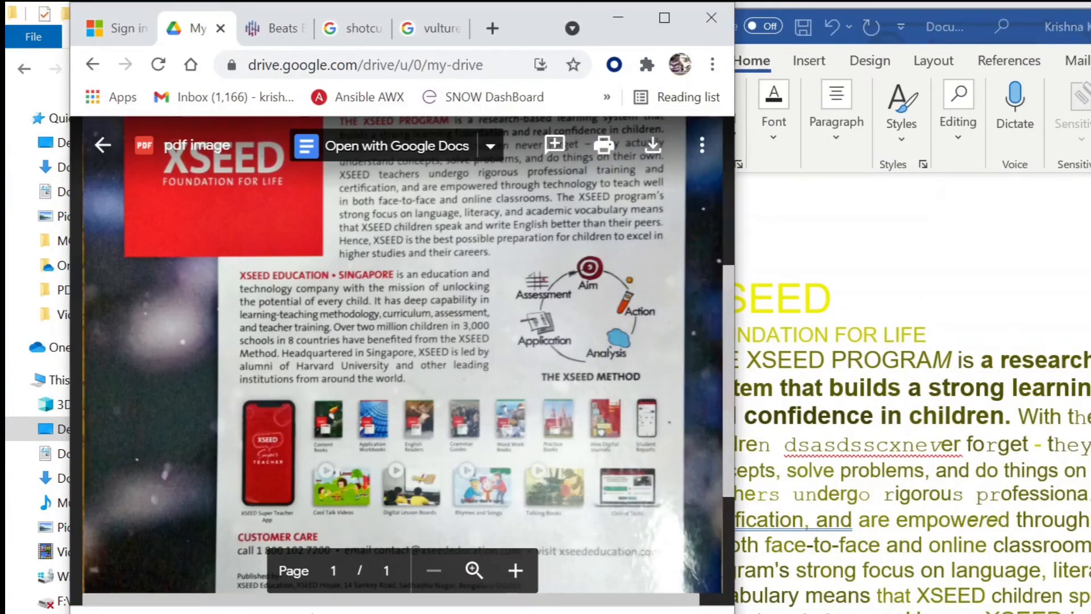
{"action": "scroll", "coordinate": [397, 352], "scroll_direction": "up", "scroll_amount": 3}
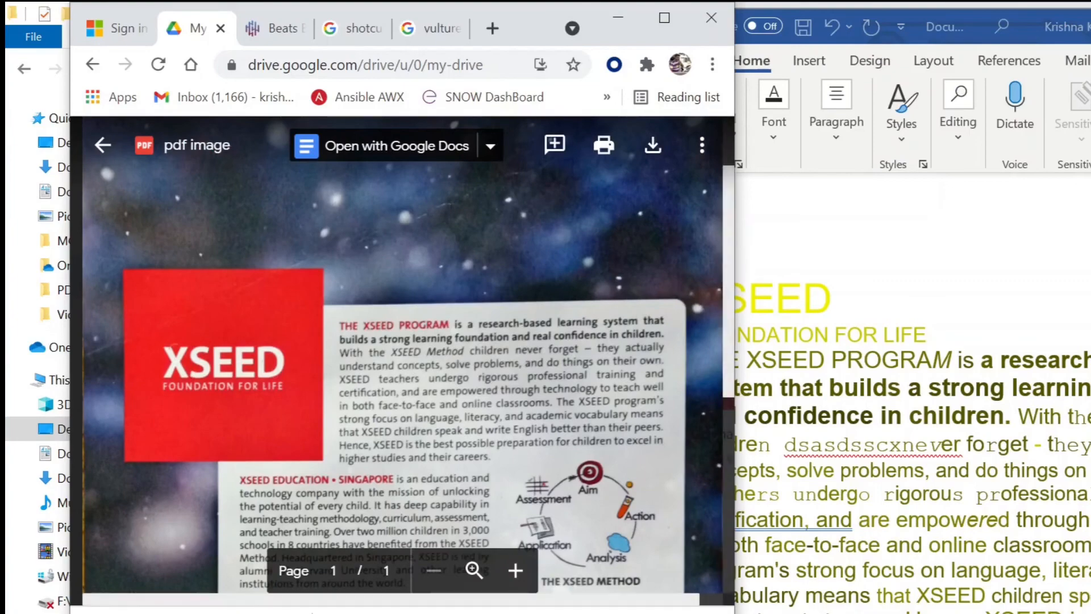
{"action": "left_click", "coordinate": [853, 398]}
{"action": "scroll", "coordinate": [852, 397], "scroll_direction": "down", "scroll_amount": 5}
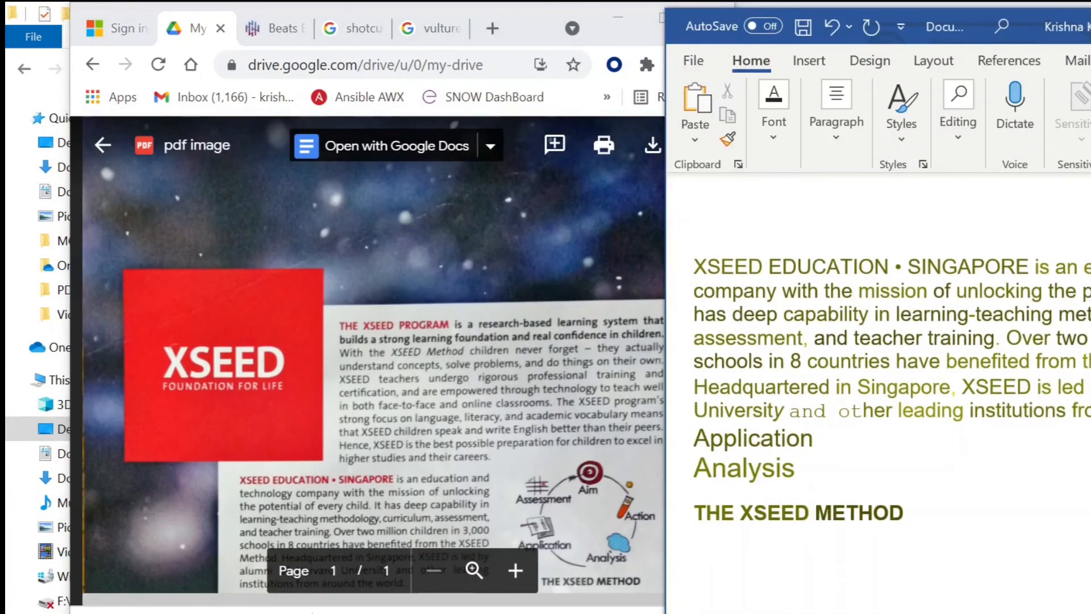
{"action": "scroll", "coordinate": [878, 392], "scroll_direction": "down", "scroll_amount": 10}
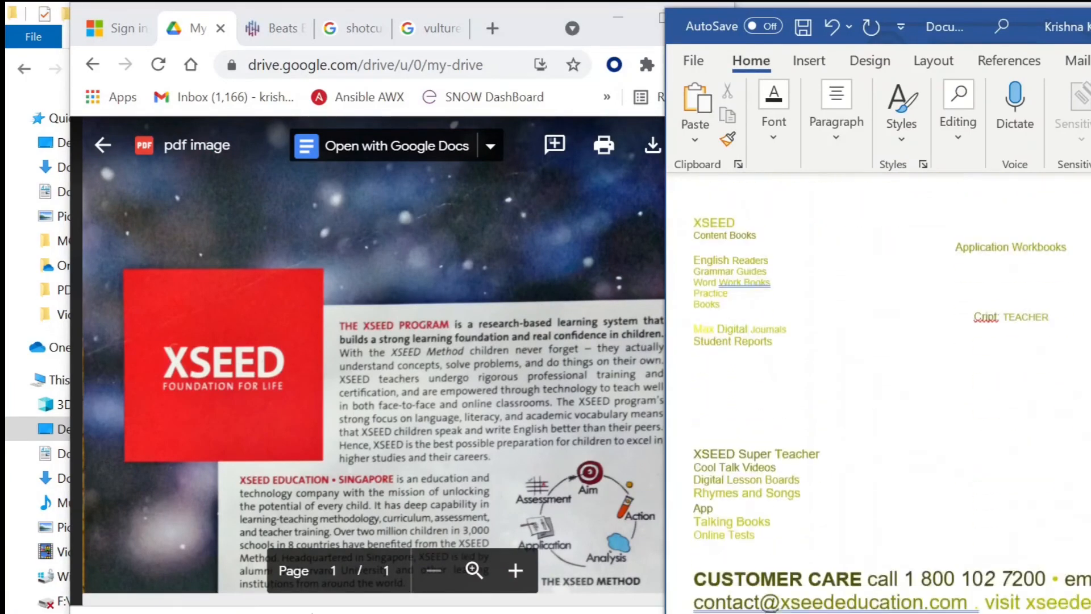
{"action": "scroll", "coordinate": [878, 392], "scroll_direction": "down", "scroll_amount": 3}
{"action": "left_click", "coordinate": [432, 392]}
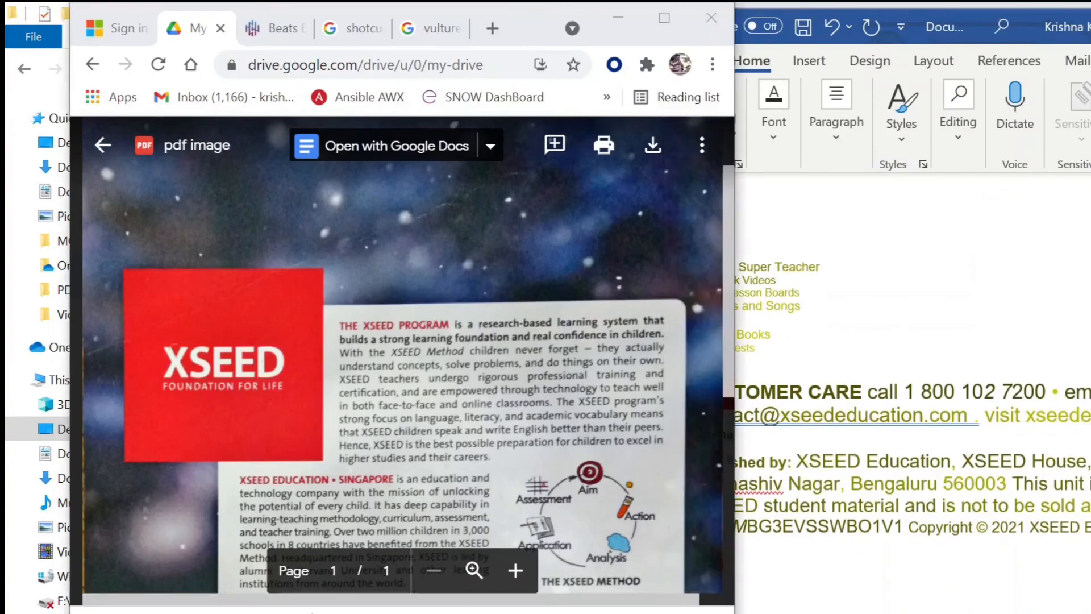
{"action": "scroll", "coordinate": [432, 392], "scroll_direction": "down", "scroll_amount": 7}
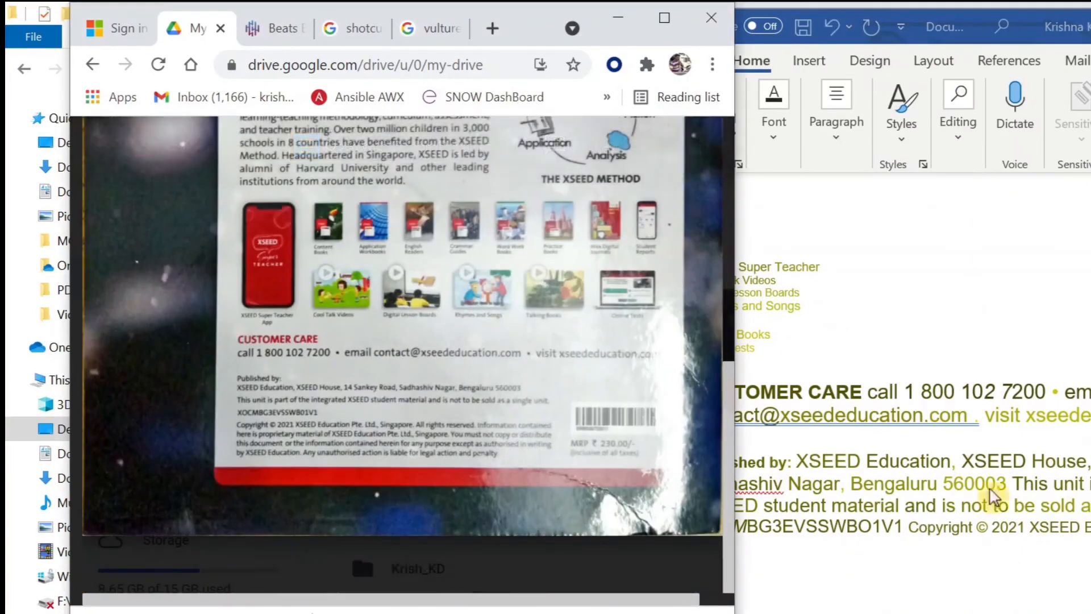
{"action": "scroll", "coordinate": [989, 488], "scroll_direction": "down", "scroll_amount": 8}
{"action": "scroll", "coordinate": [911, 341], "scroll_direction": "down", "scroll_amount": 3}
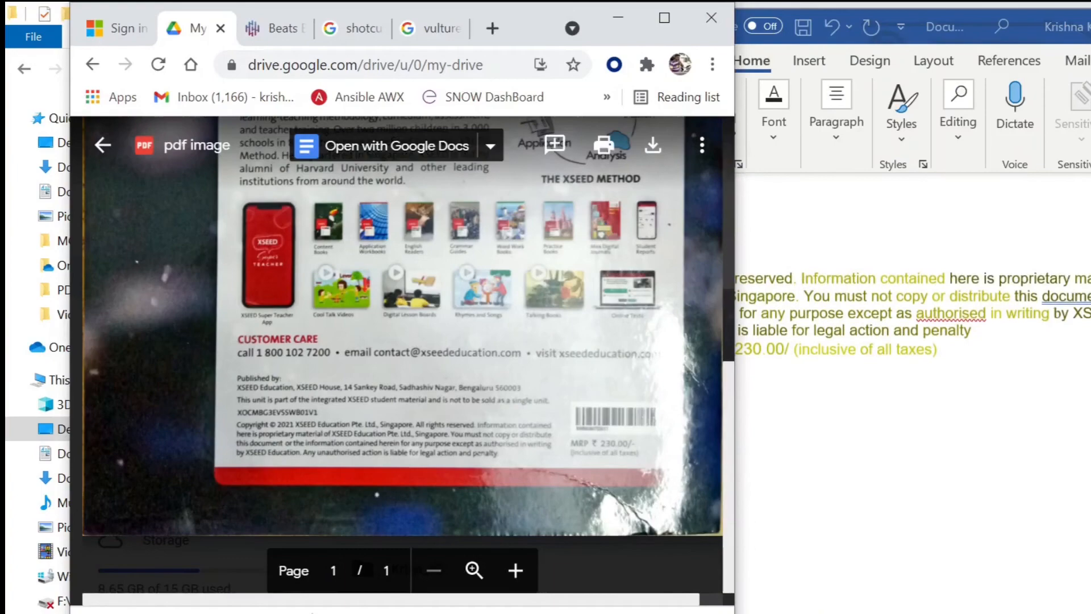
Step: Return to the beginning of the converted Word document and close it without saving the changes
{"action": "left_click", "coordinate": [871, 595]}
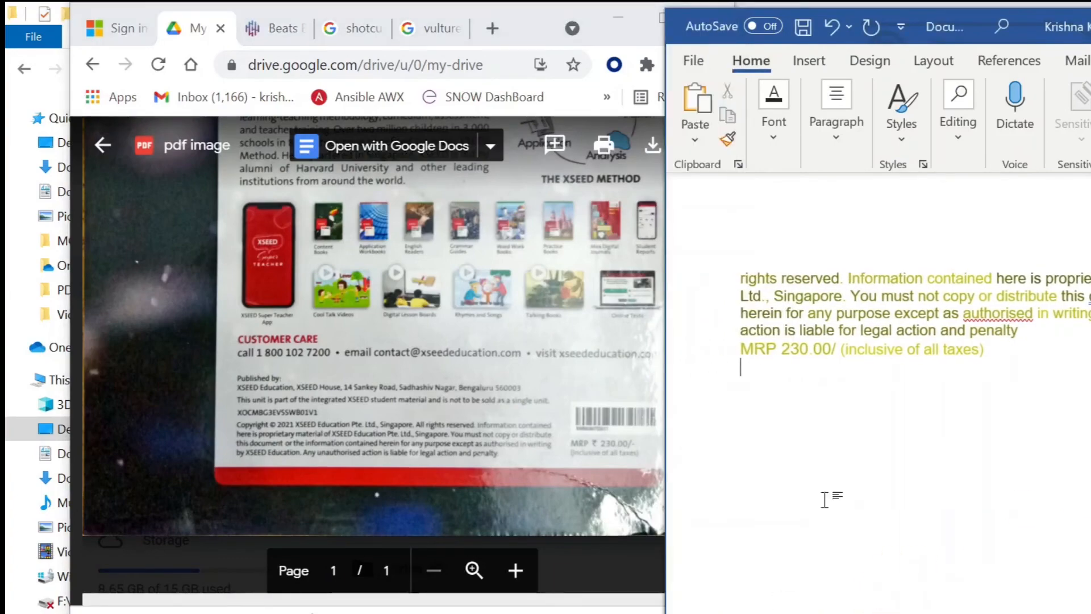
{"action": "scroll", "coordinate": [1006, 419], "scroll_direction": "up", "scroll_amount": 3}
{"action": "scroll", "coordinate": [878, 392], "scroll_direction": "up", "scroll_amount": 20}
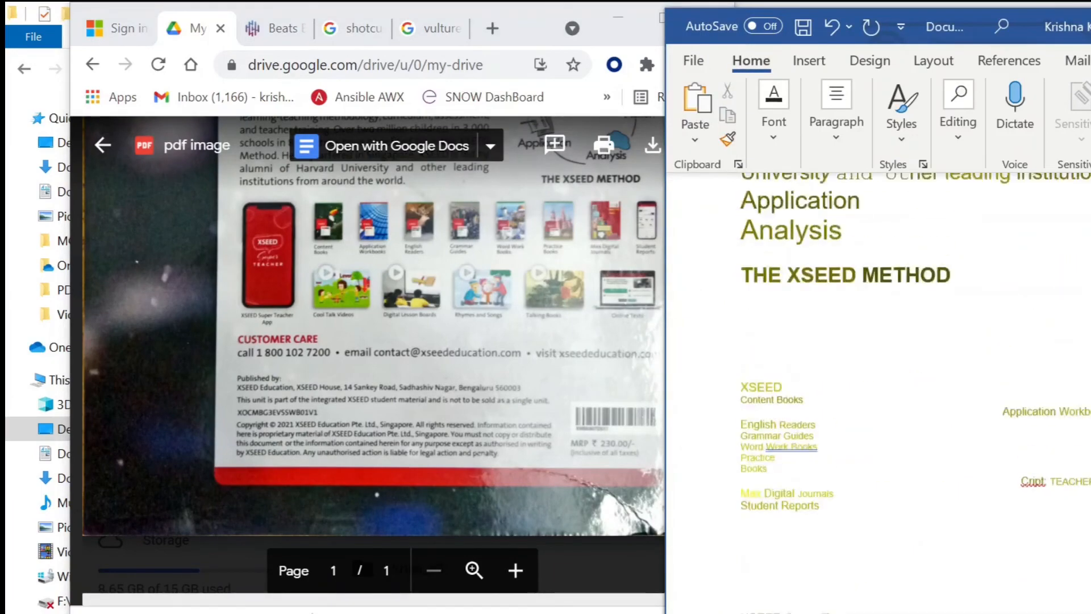
{"action": "scroll", "coordinate": [911, 397], "scroll_direction": "up", "scroll_amount": 2}
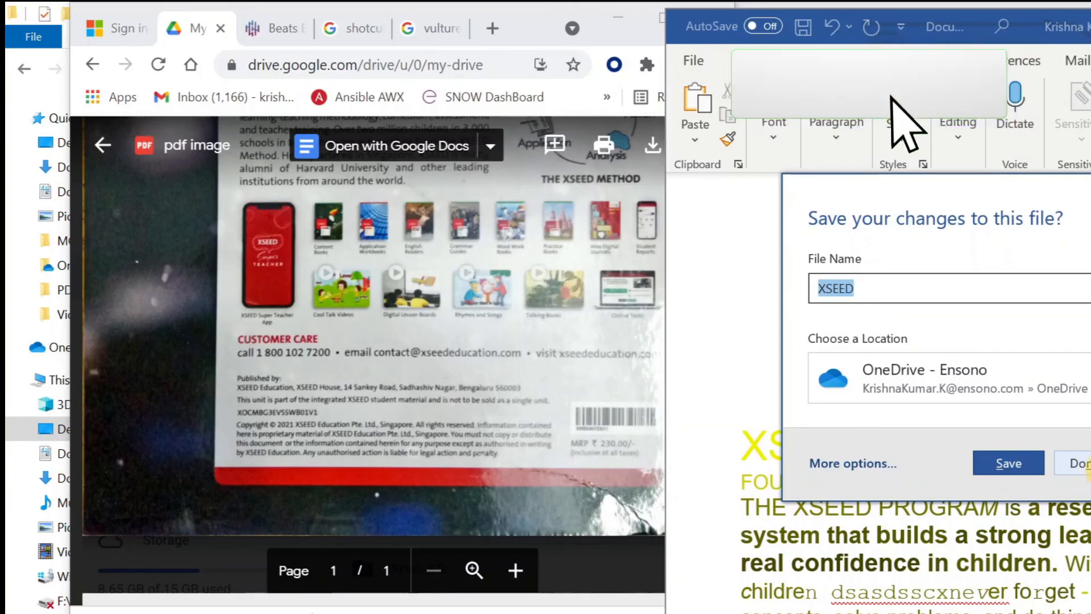
{"action": "left_click", "coordinate": [1082, 463]}
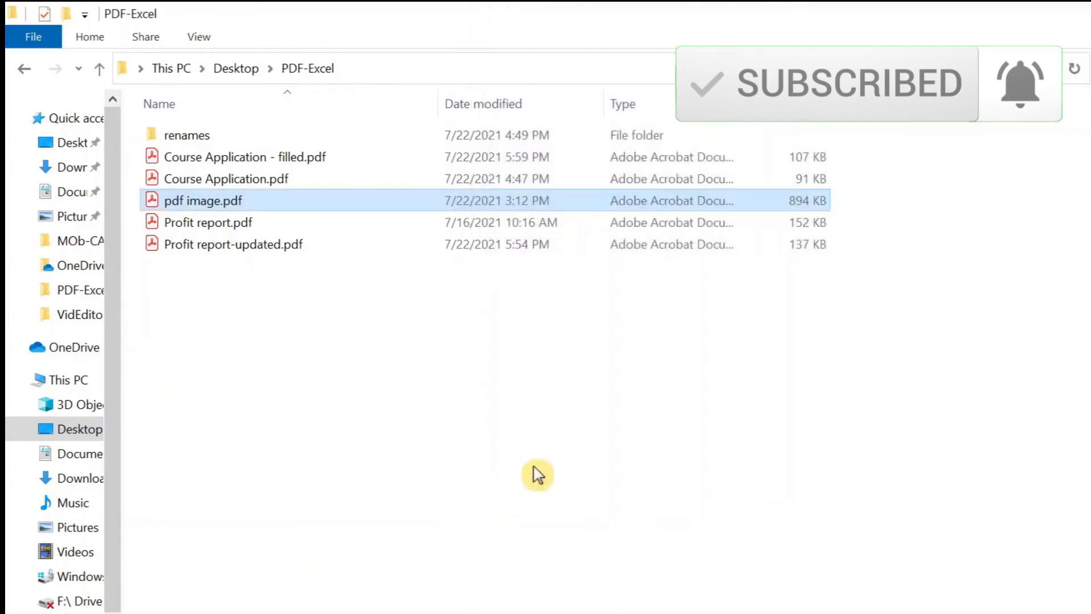
{"action": "right_click", "coordinate": [531, 453]}
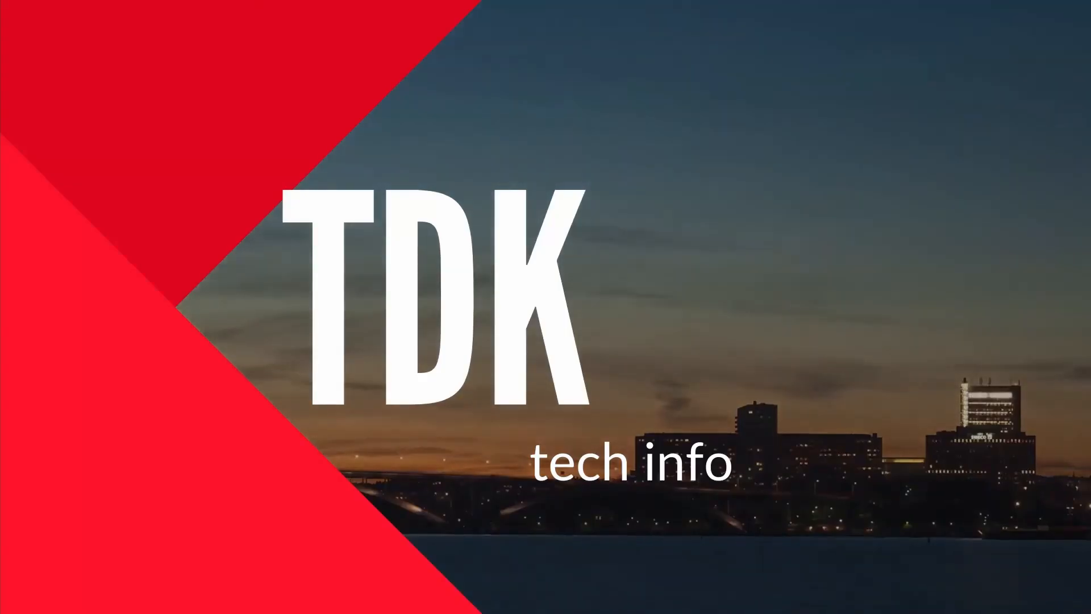